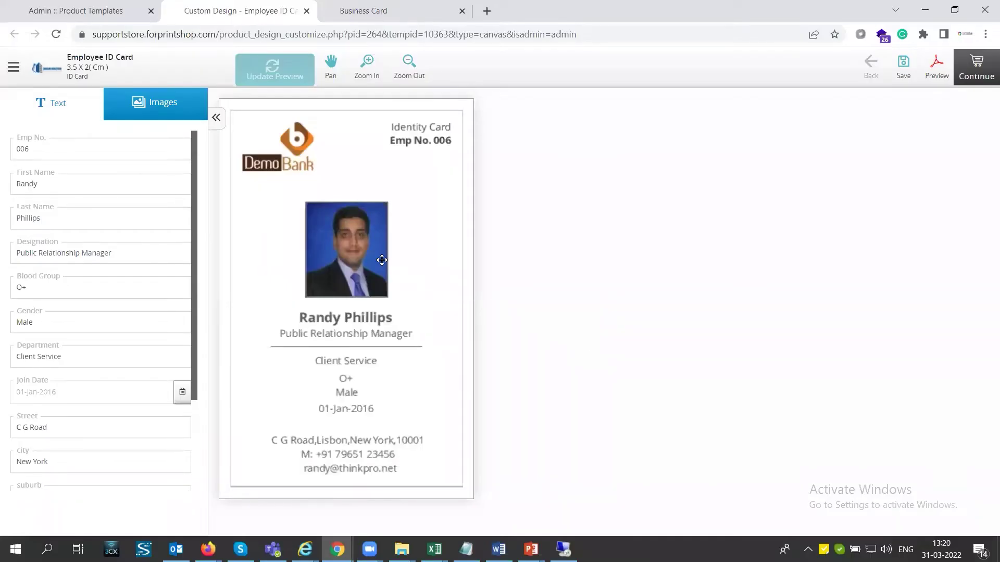
- Change the ID card's employee number from 006 to 008 and refresh the preview
left_click(420, 129)
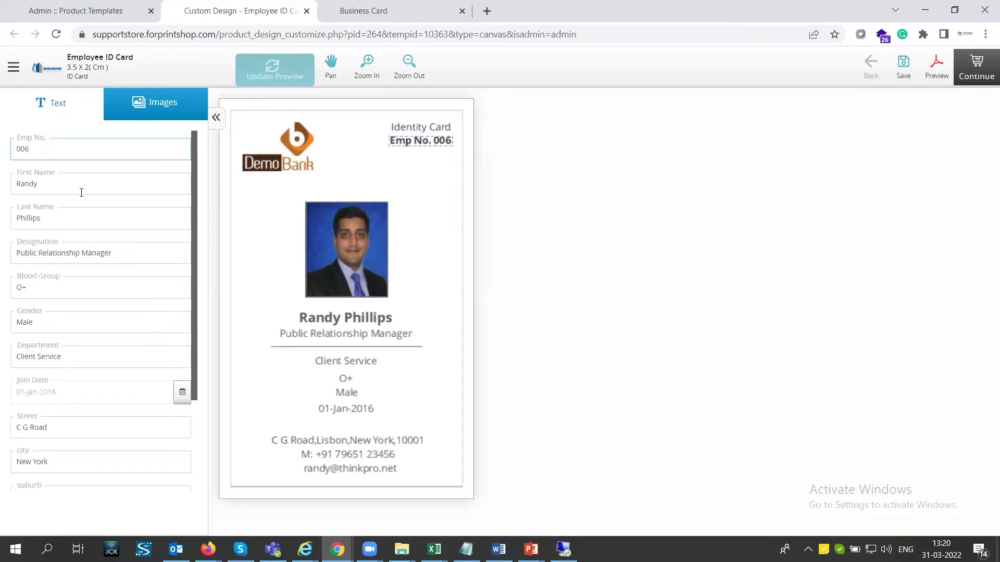
double_click(41, 151)
left_click(41, 151)
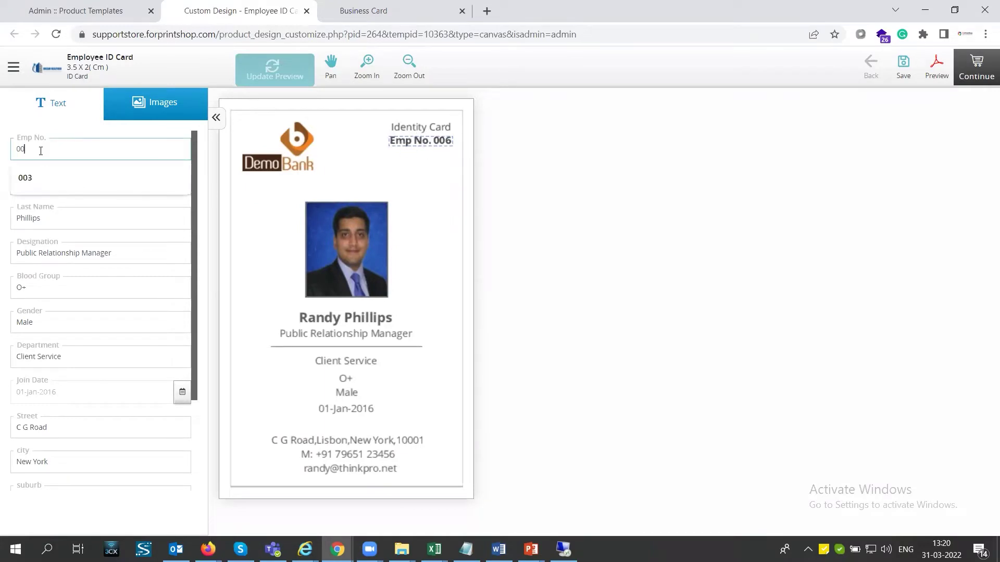
key("BackSpace")
type("8")
left_click(254, 69)
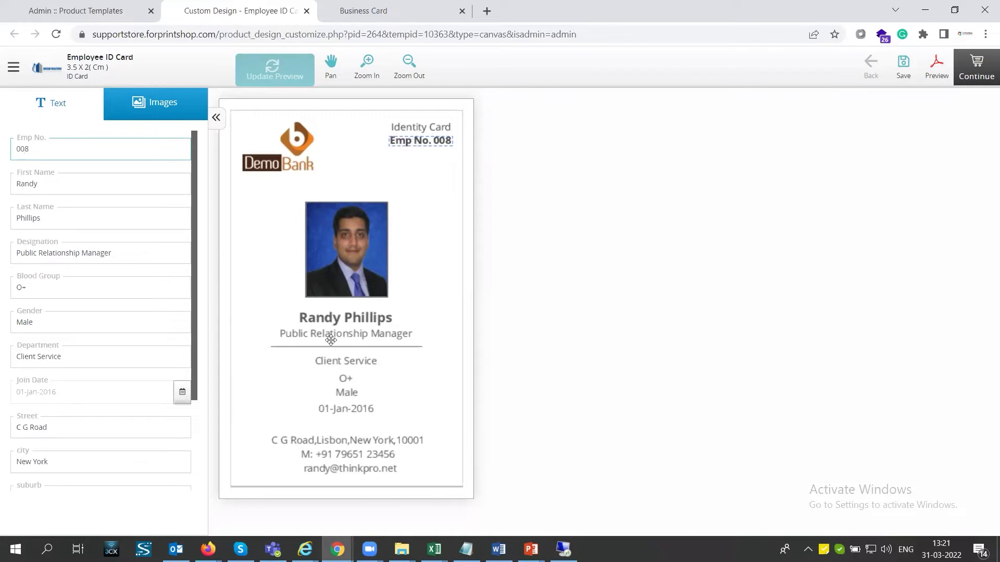
- Select the name, designation, department, blood group, gender and join date texts, then go to the business card
left_click(334, 321)
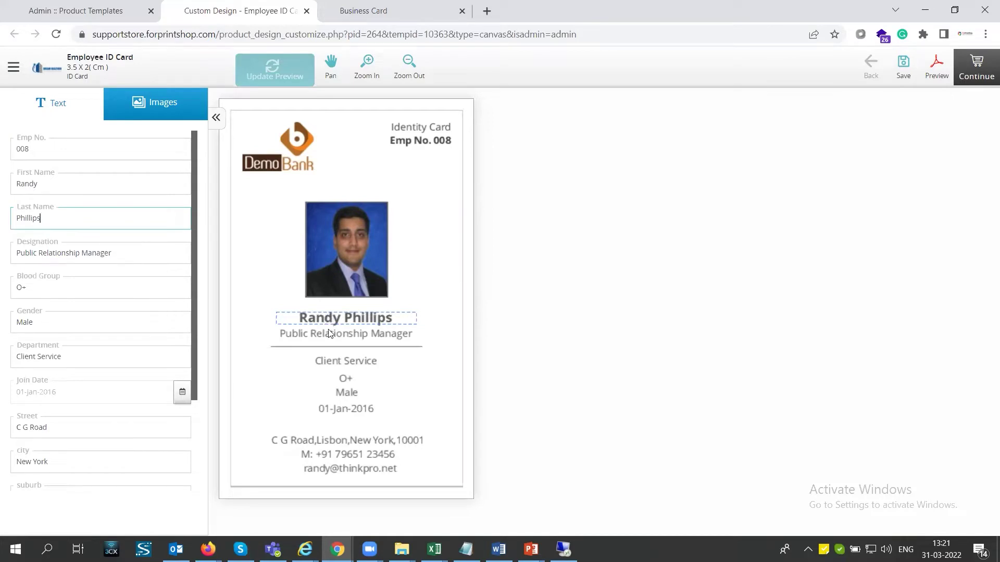
left_click(329, 334)
left_click(337, 360)
left_click(348, 379)
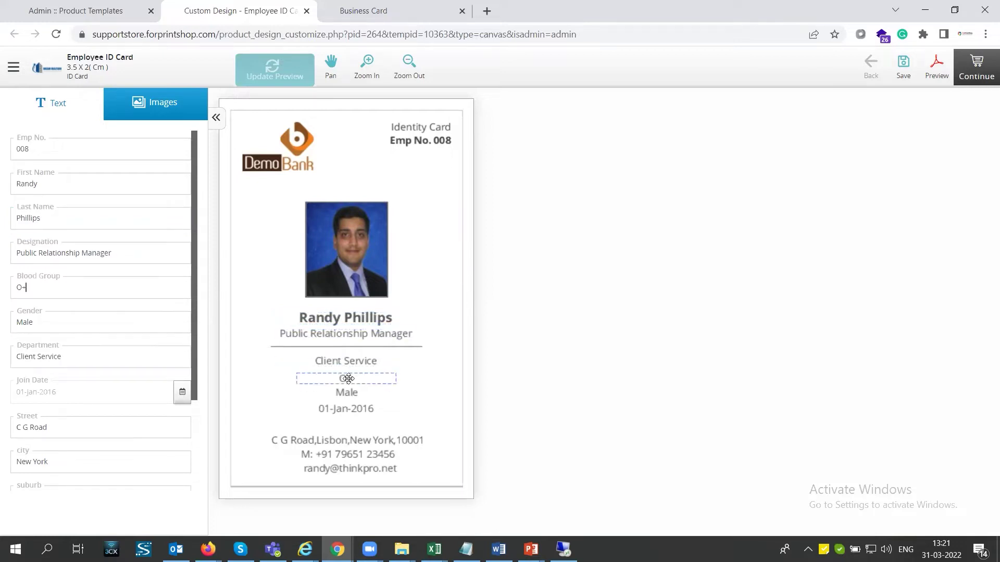
left_click(348, 393)
left_click(348, 409)
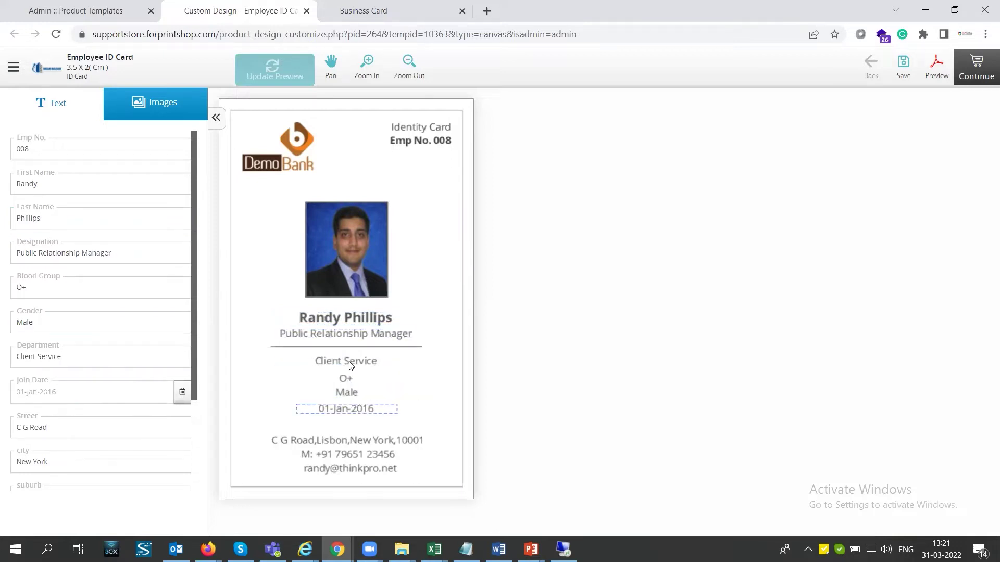
left_click(359, 17)
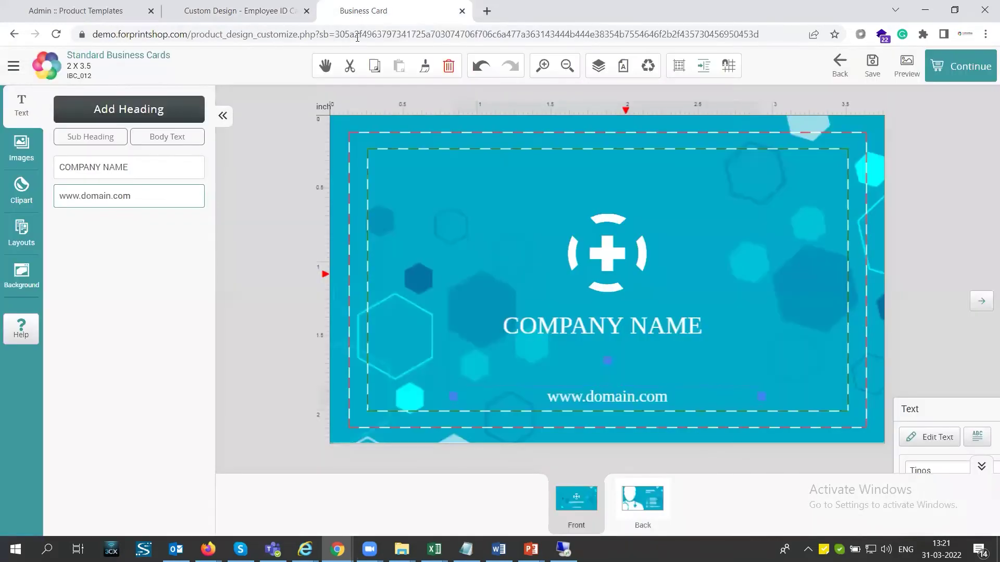
- Move the cross logo and the COMPANY NAME text further left on the card front
left_click(548, 329)
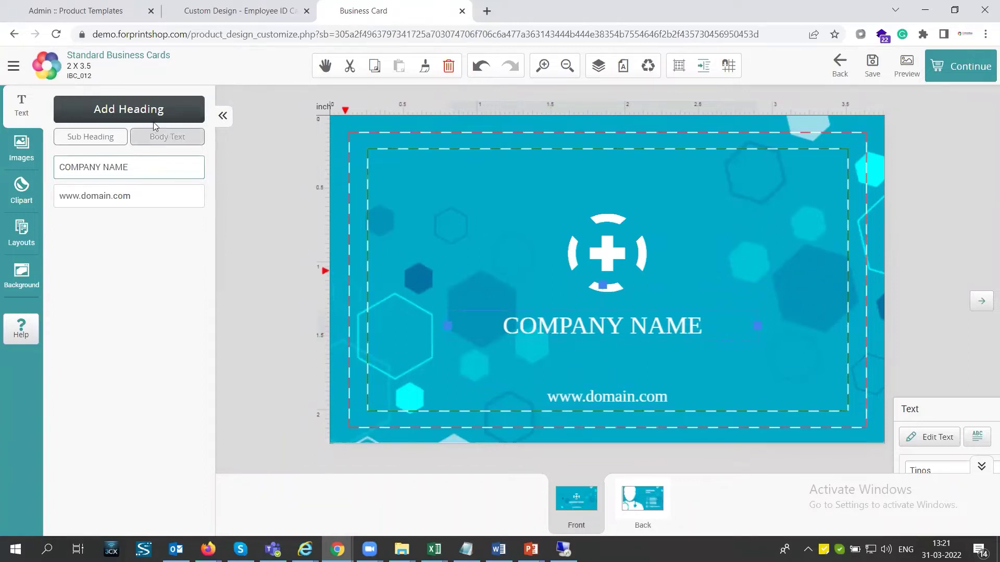
left_click(607, 326)
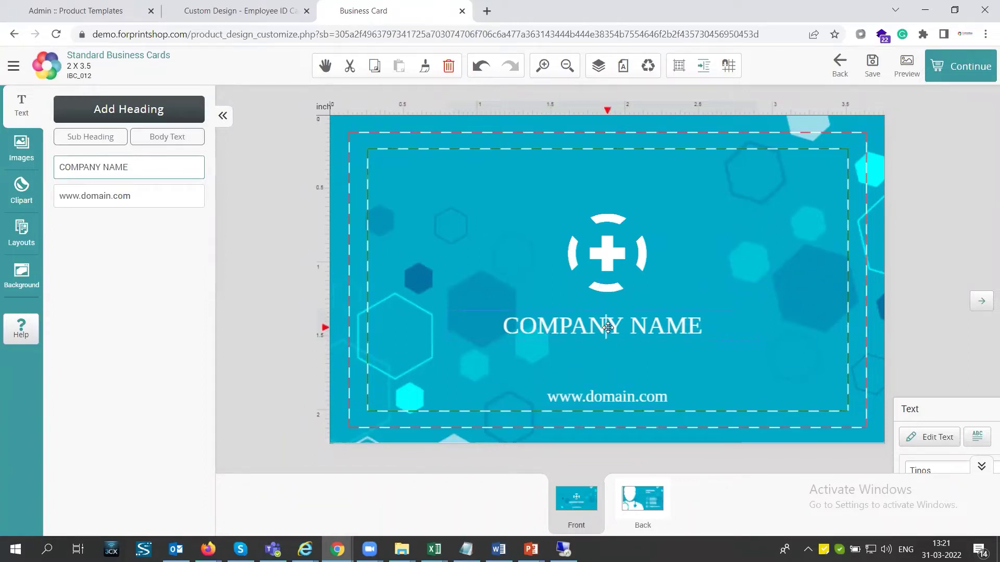
left_click(560, 325)
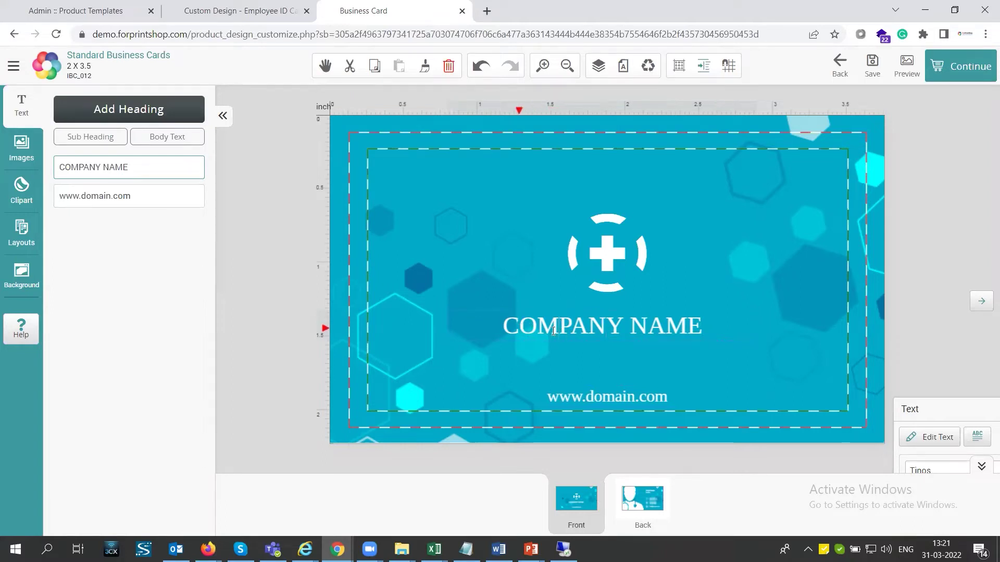
left_click(615, 257)
left_click_drag(614, 257, 540, 254)
left_click_drag(619, 333, 514, 326)
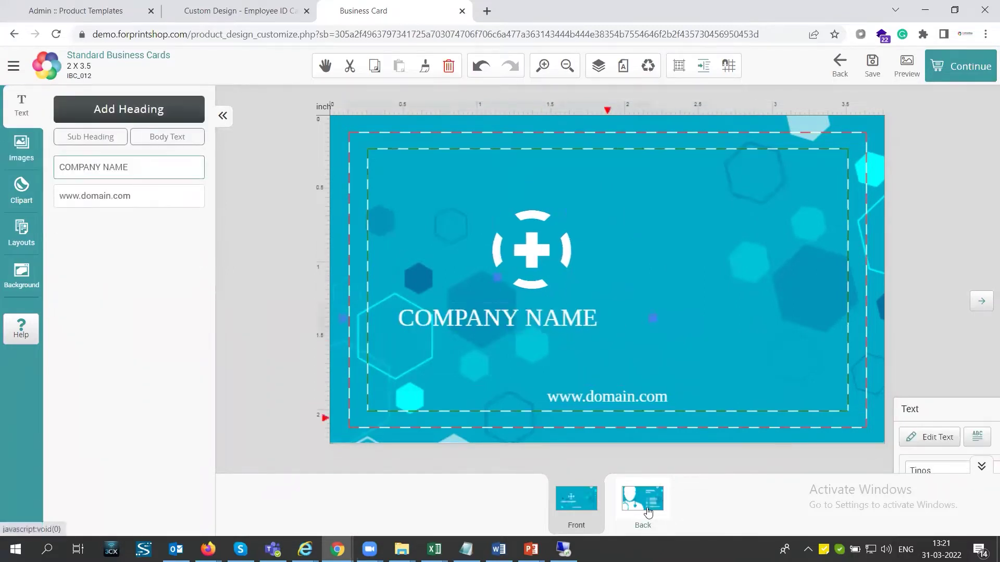
- Show the card's back side and select Address Line 1 and Address Line 2
left_click(646, 506)
left_click(735, 281)
left_click(735, 296)
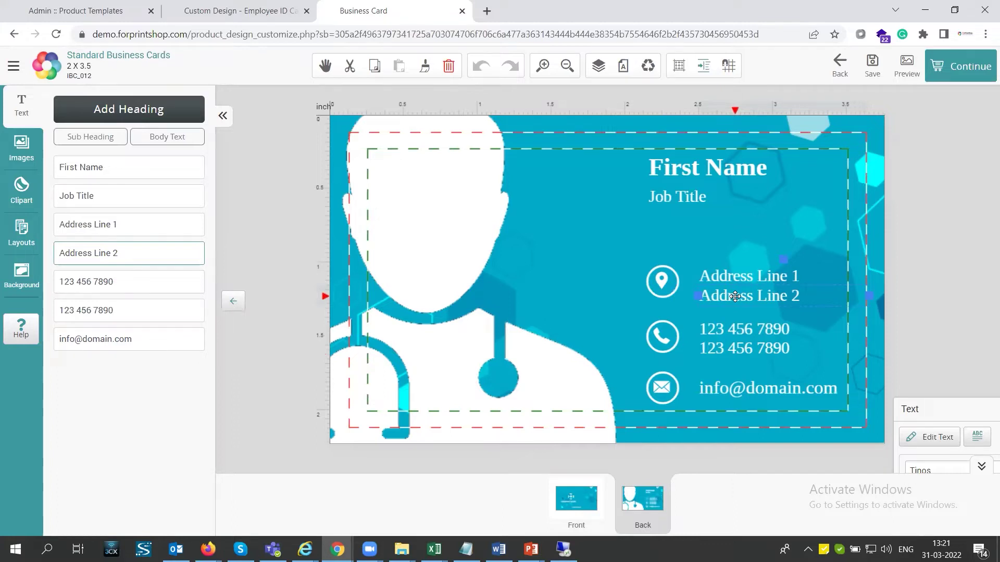
- Switch from the designer to the Acrobat window showing PDF FILE.pdf
key("alt+Tab")
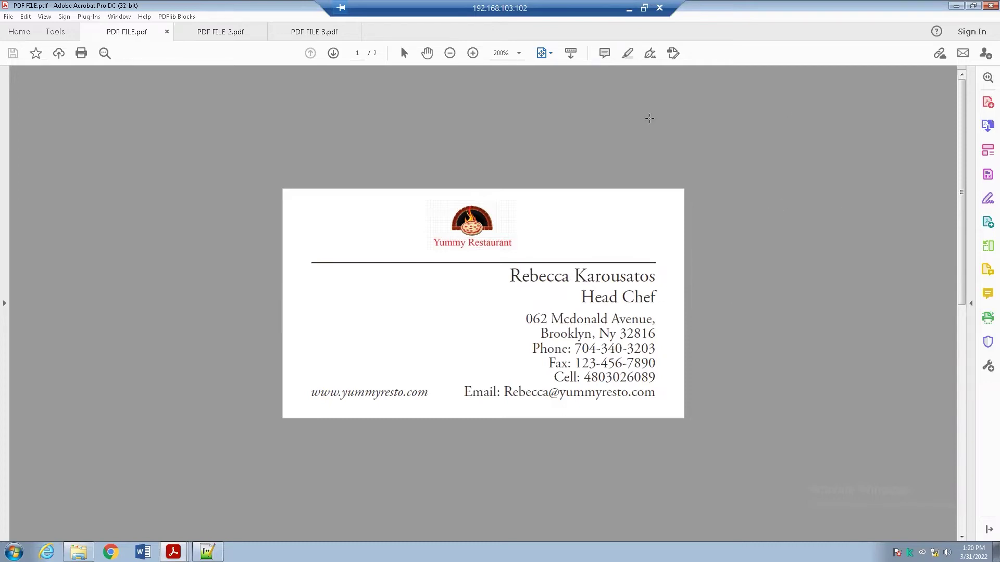
- Bring up the PDFlib Blocks menu, checking the Plug-Ins menu along the way
left_click(172, 17)
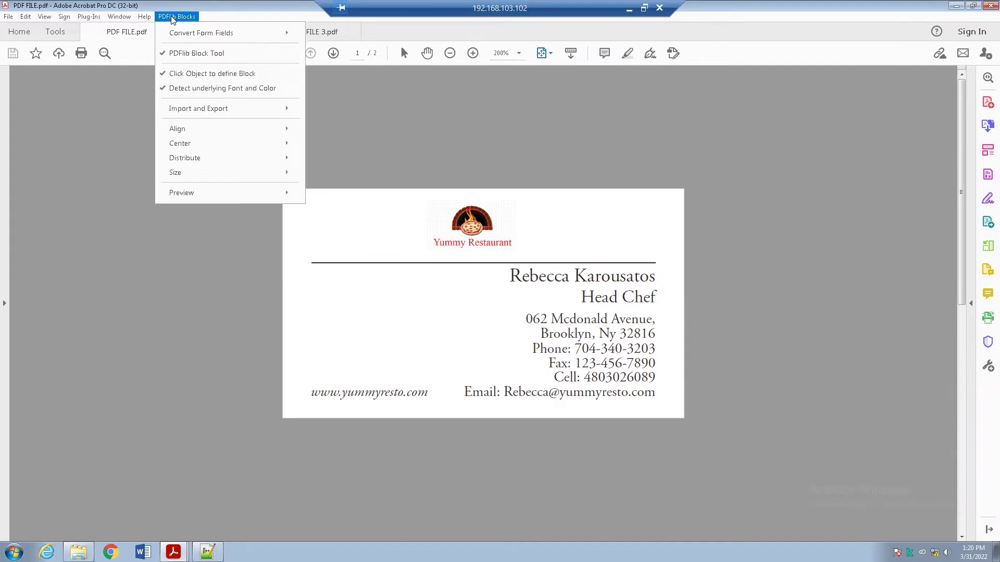
mouse_move(89, 19)
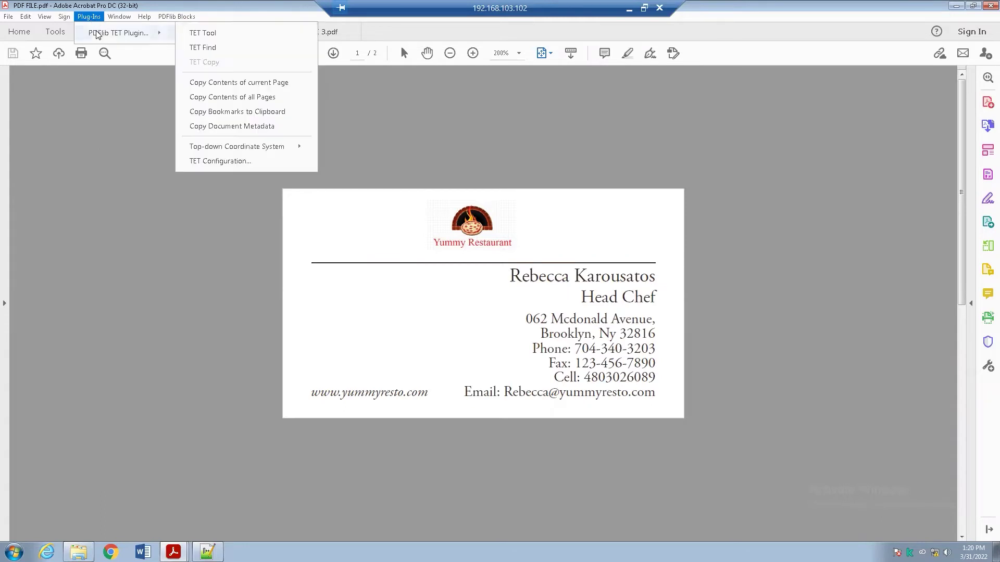
left_click(107, 150)
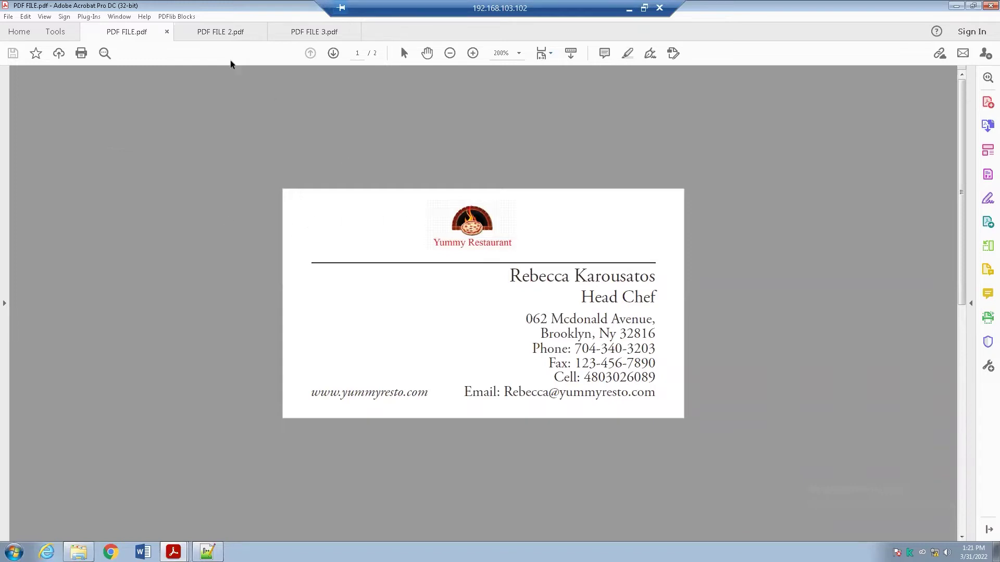
left_click(176, 16)
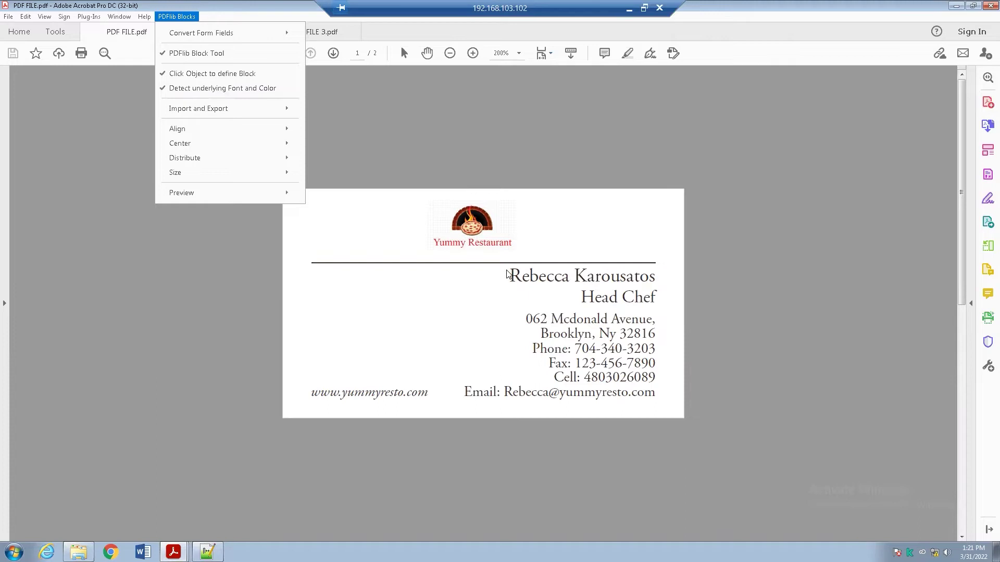
- Draw a block over the name line, name it Name, and keep type Textline
left_click_drag(504, 268, 666, 294)
left_click_drag(526, 84, 765, 180)
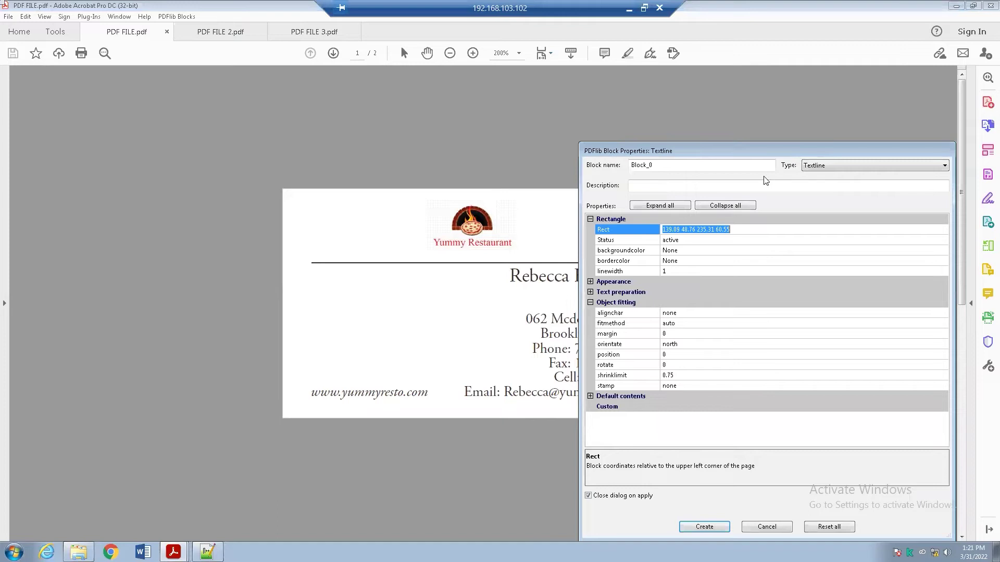
double_click(678, 166)
type("Name")
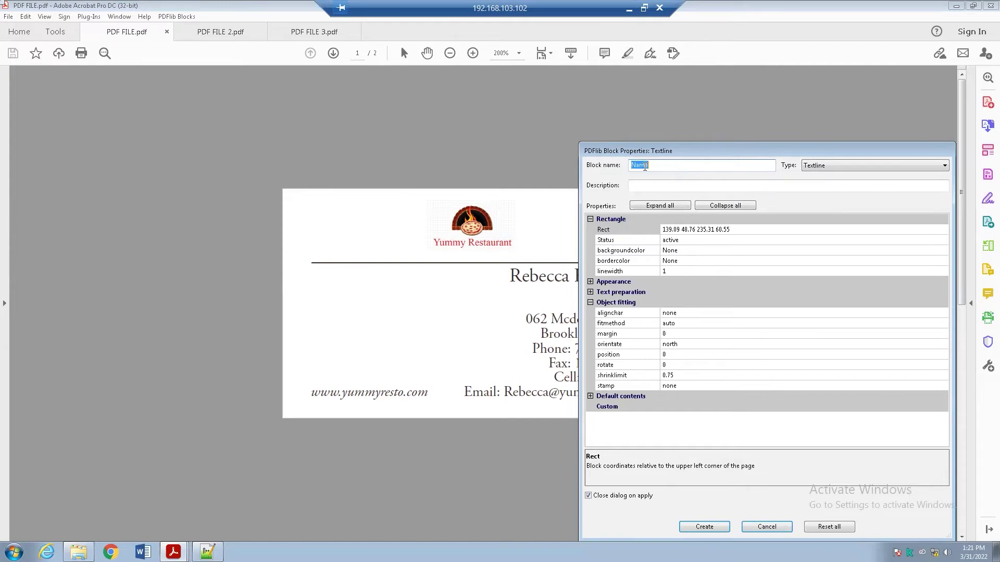
left_click(816, 167)
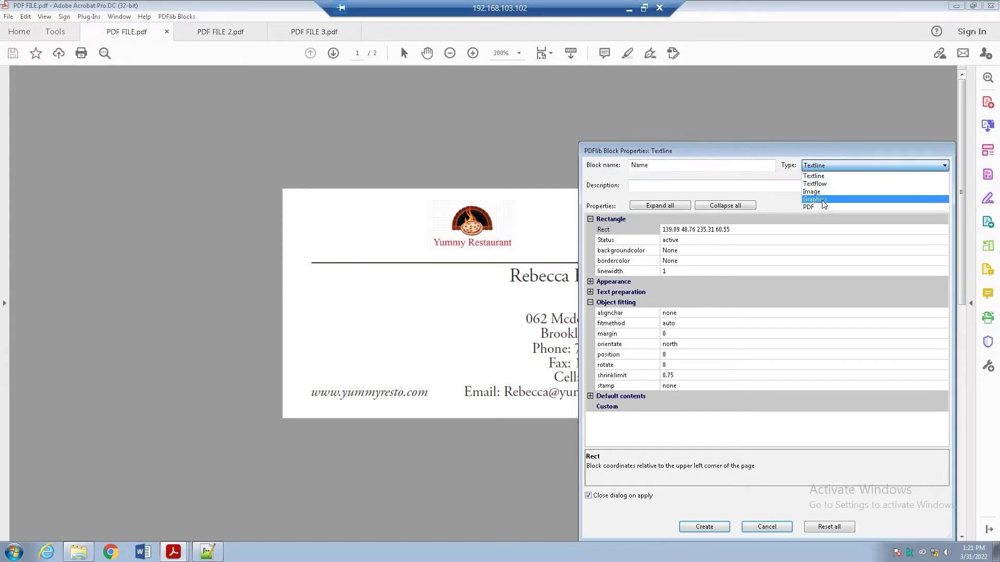
left_click(820, 167)
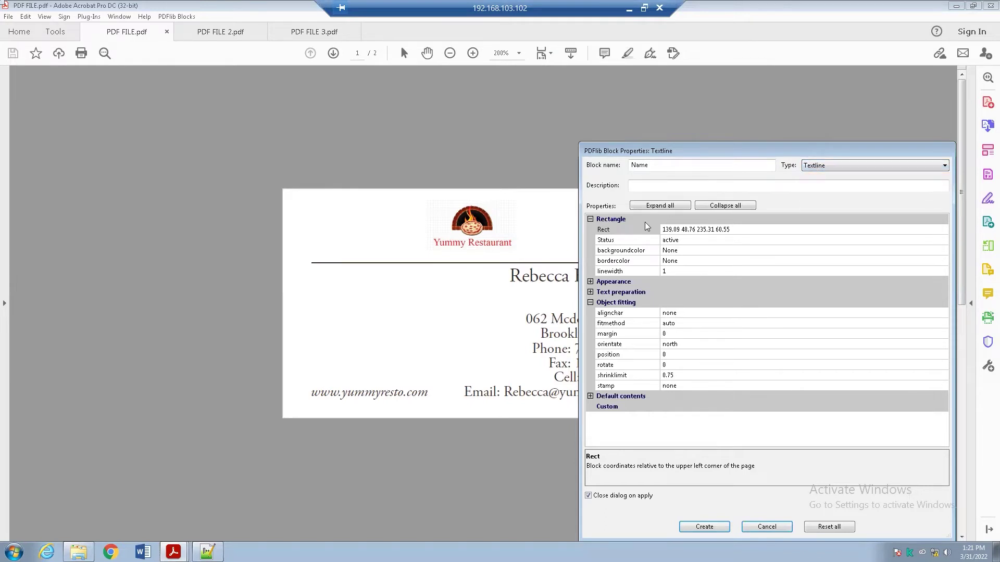
- Expand all block property groups and place the caret in the Rect value
left_click(671, 206)
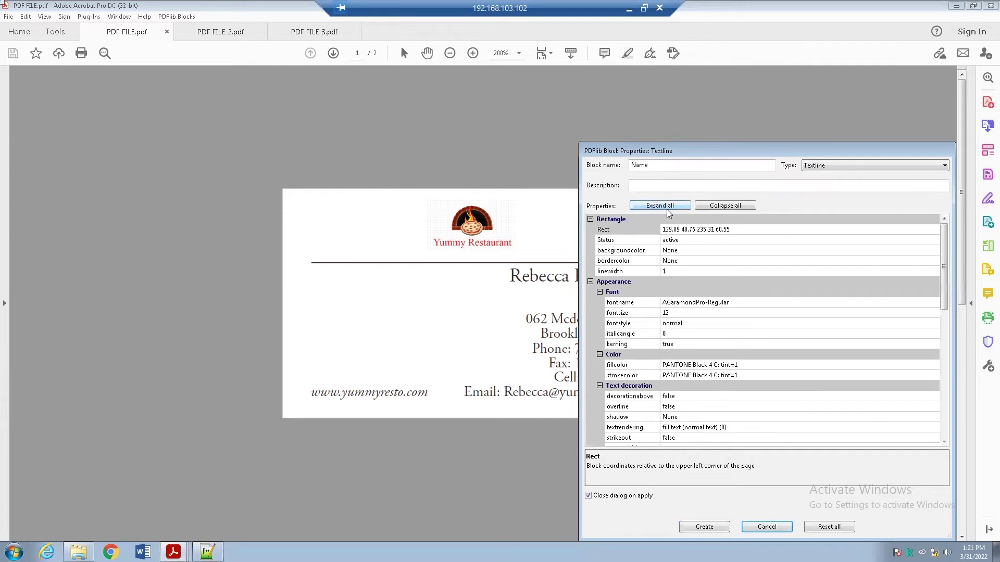
left_click(603, 233)
left_click(728, 229)
left_click(736, 230)
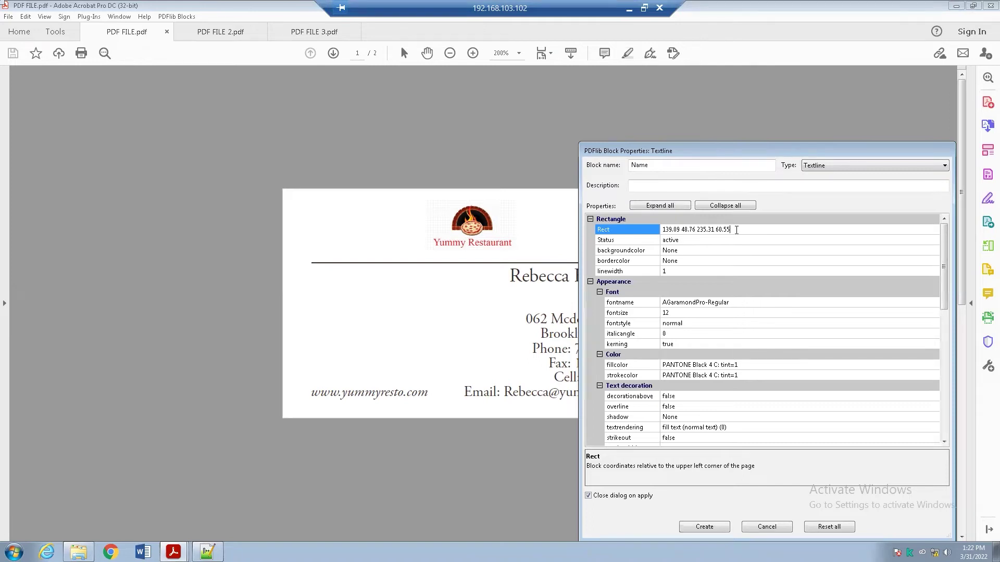
left_click_drag(689, 150, 219, 141)
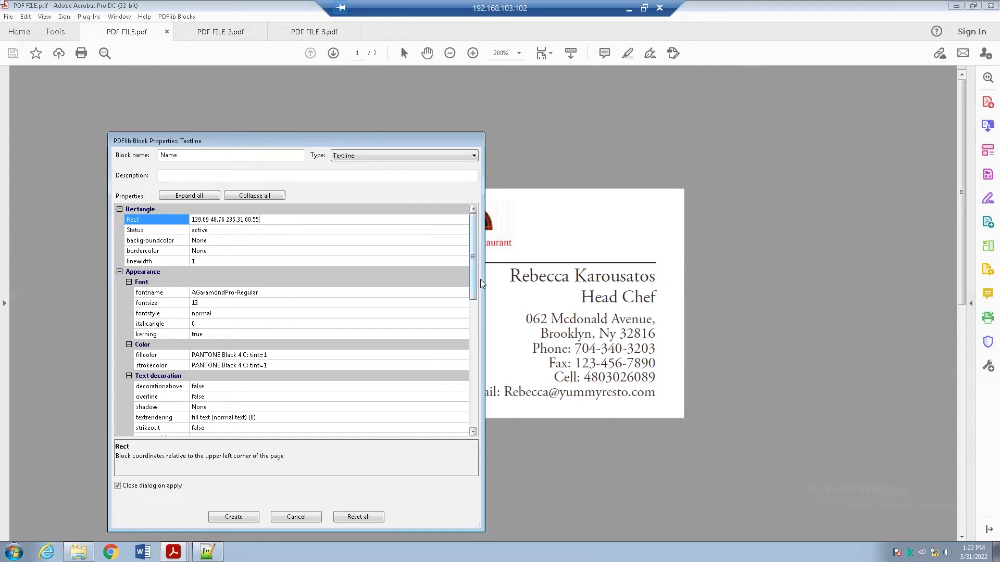
left_click_drag(473, 280, 469, 307)
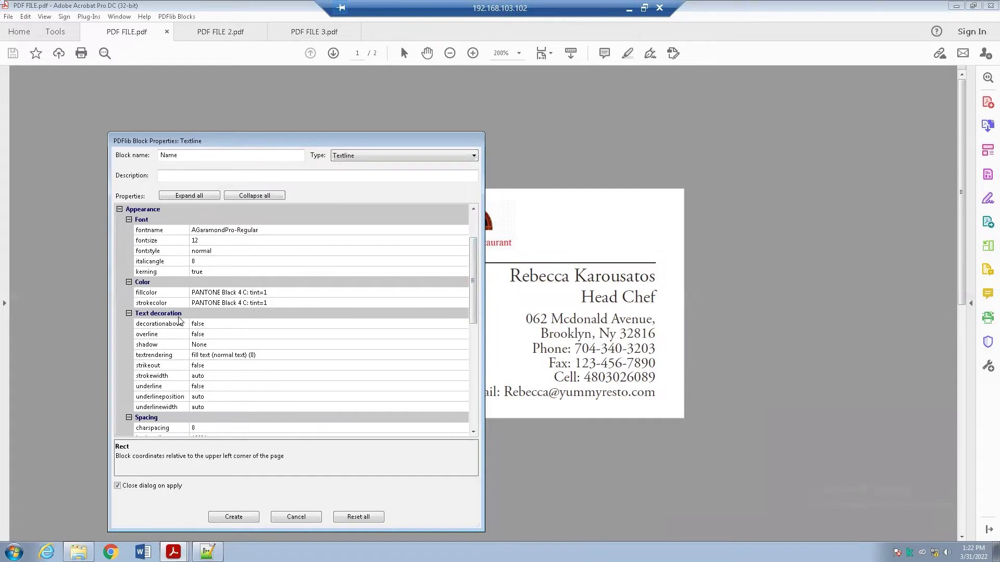
left_click_drag(471, 274, 470, 357)
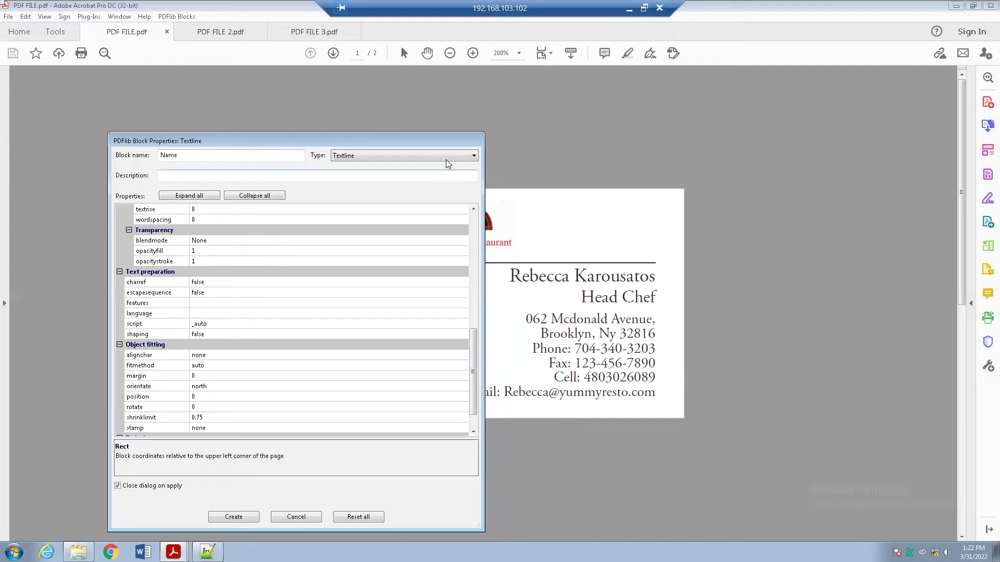
left_click_drag(435, 142, 986, 185)
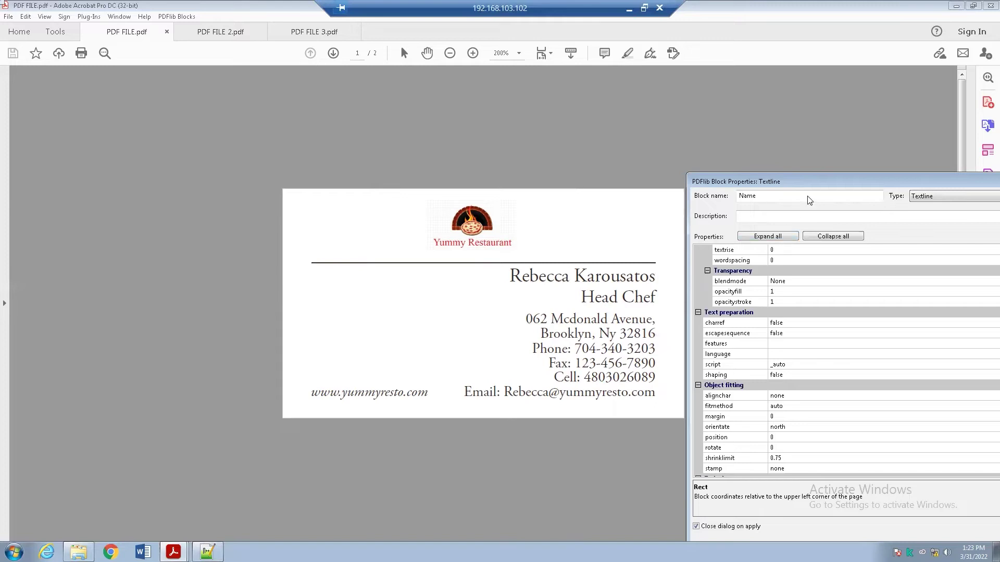
left_click_drag(824, 177, 820, 131)
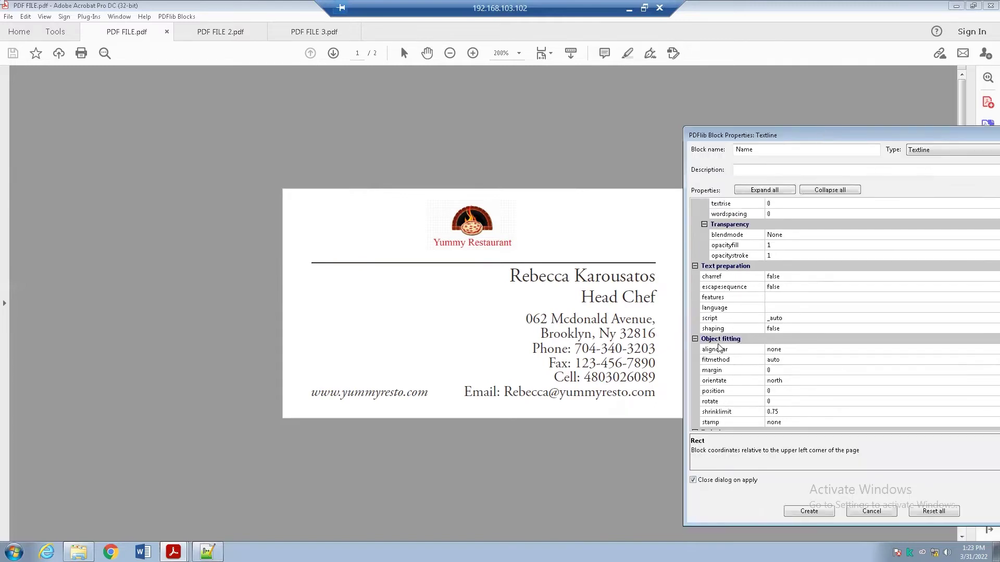
left_click(783, 391)
left_click_drag(841, 134, 728, 101)
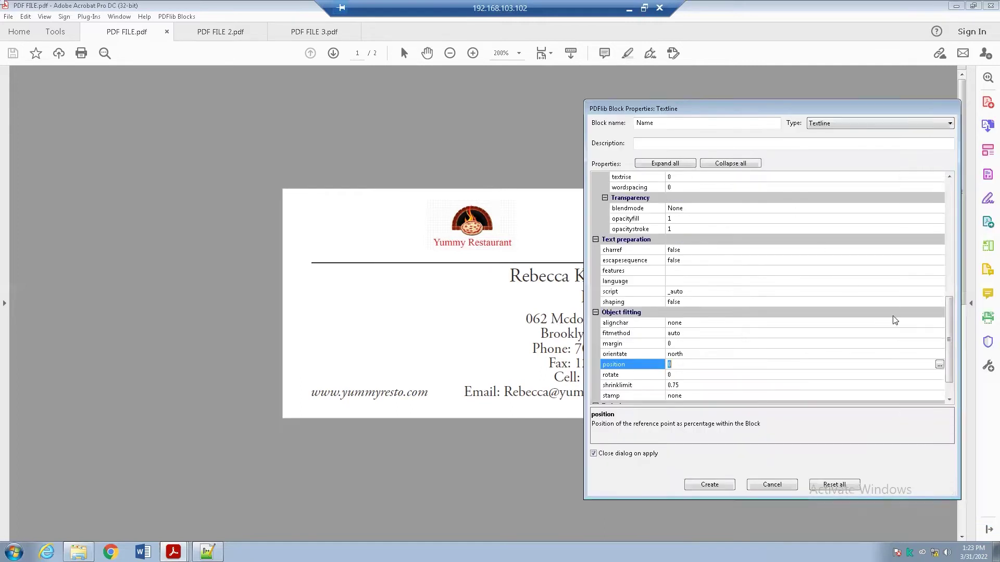
left_click(939, 365)
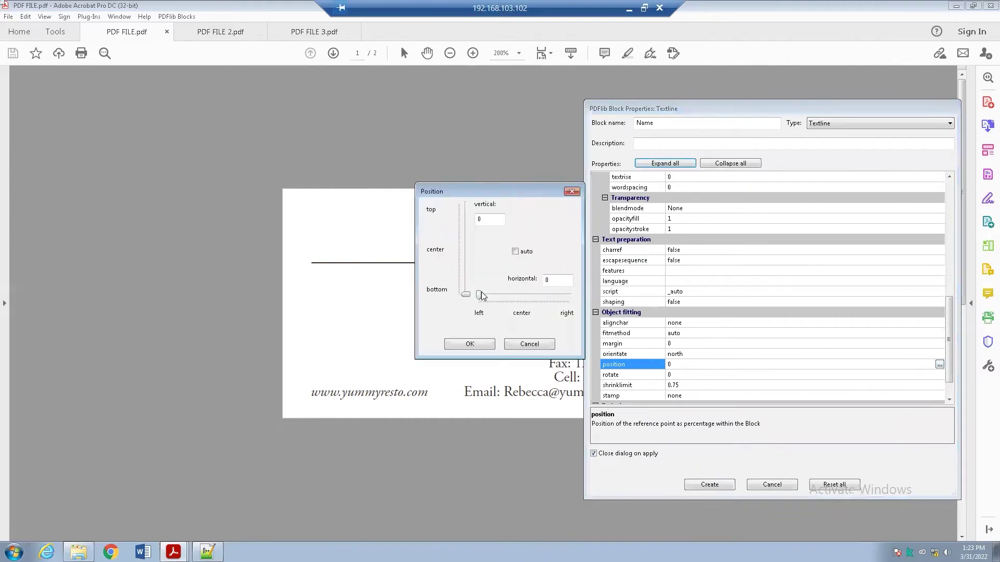
- Set the Name block's position to 100 0 and create the block
left_click_drag(480, 295, 580, 297)
left_click(463, 347)
left_click(699, 484)
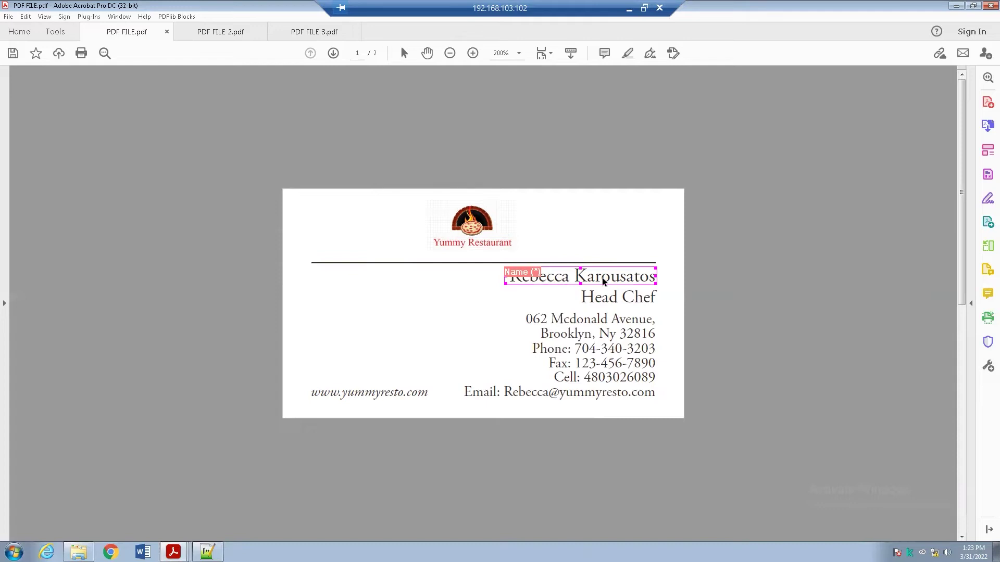
- Switch to the PDFlib TET Tool from the Plug-Ins menu
left_click(89, 17)
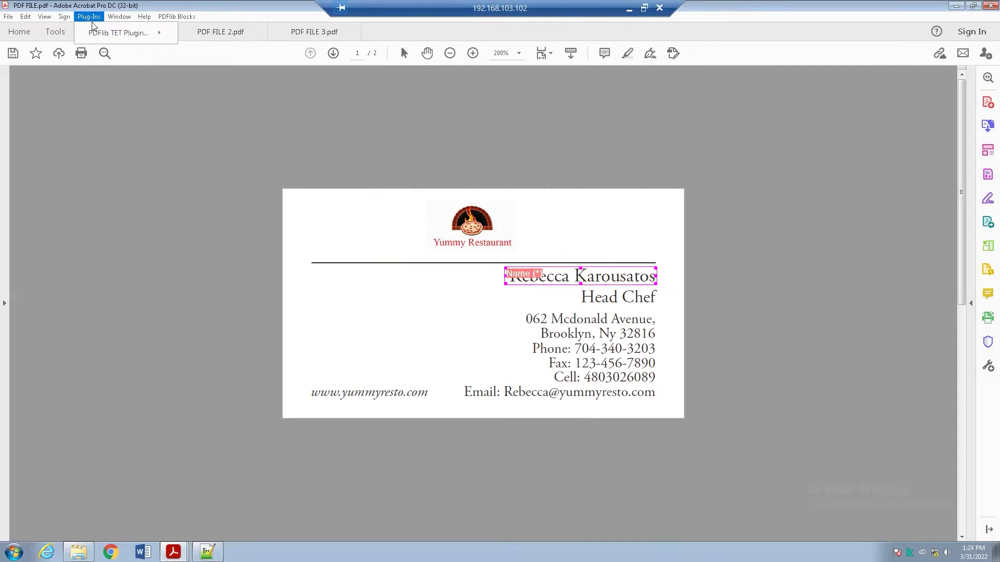
mouse_move(96, 40)
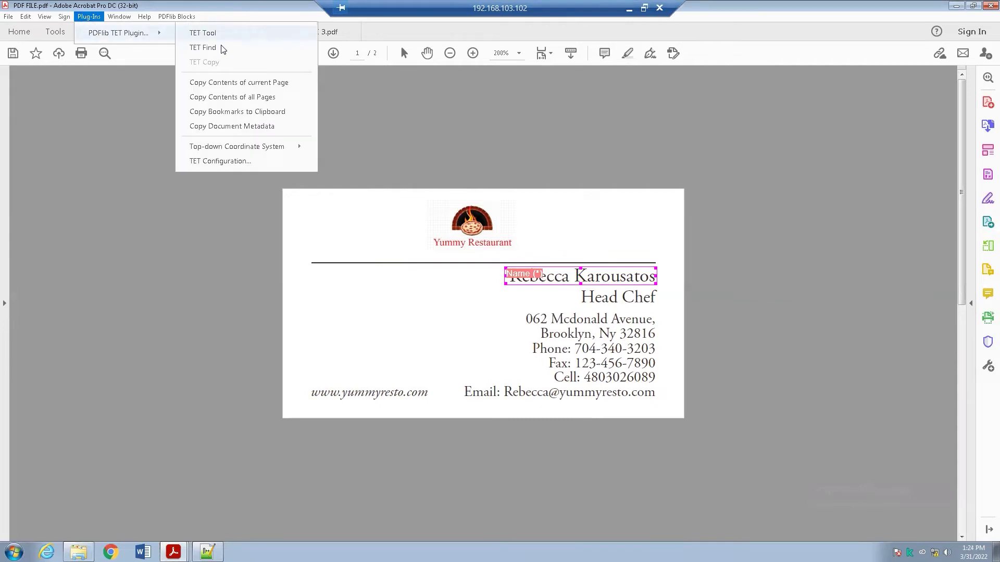
mouse_move(233, 150)
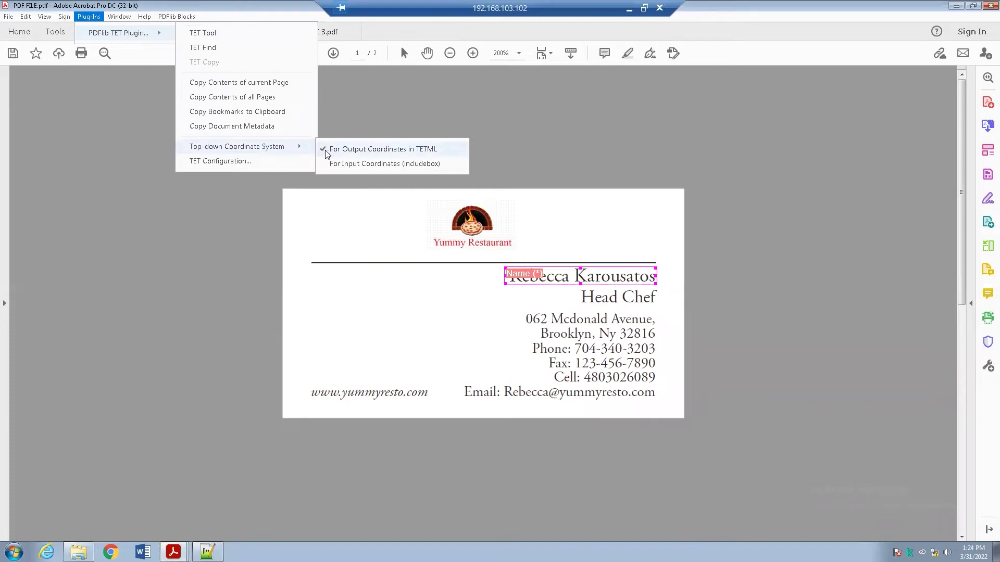
left_click(204, 35)
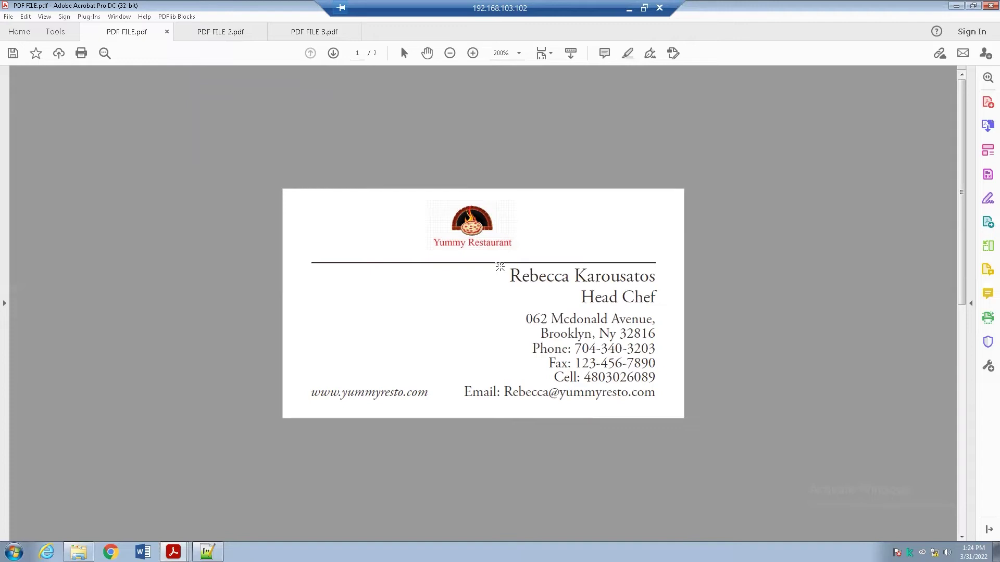
- Copy the name line's TET data and switch to an empty Notepad++ document
left_click_drag(500, 267, 664, 286)
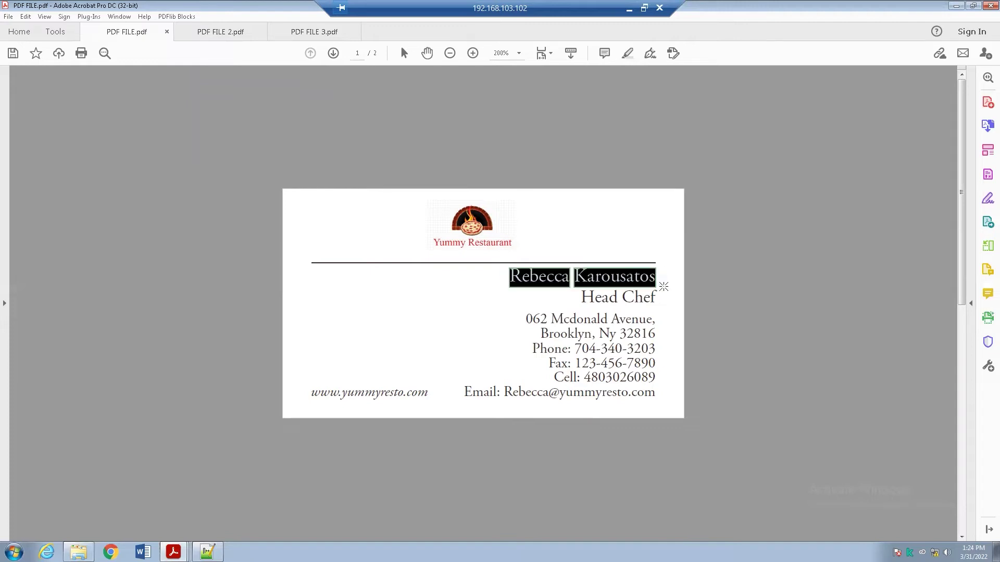
right_click(539, 280)
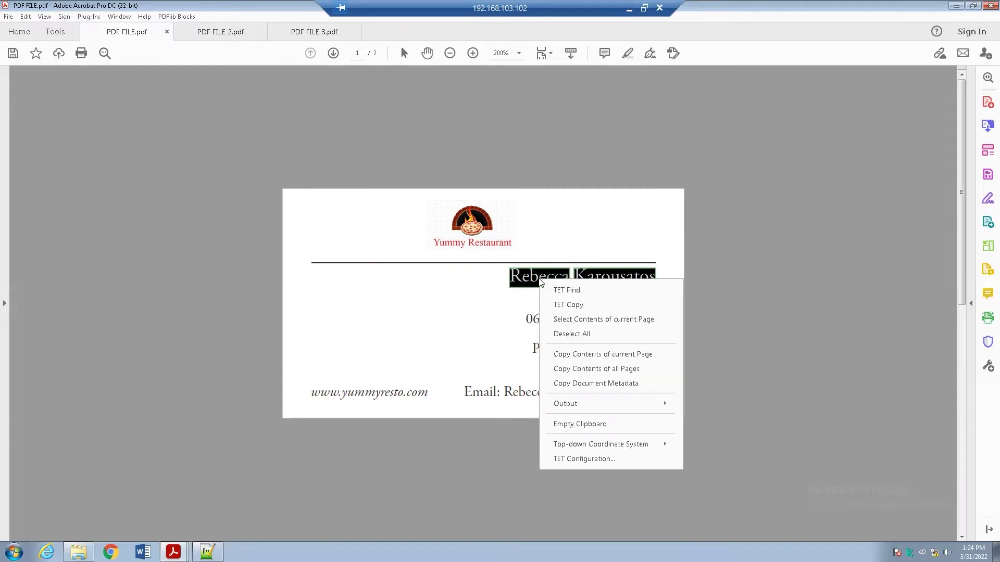
left_click(568, 305)
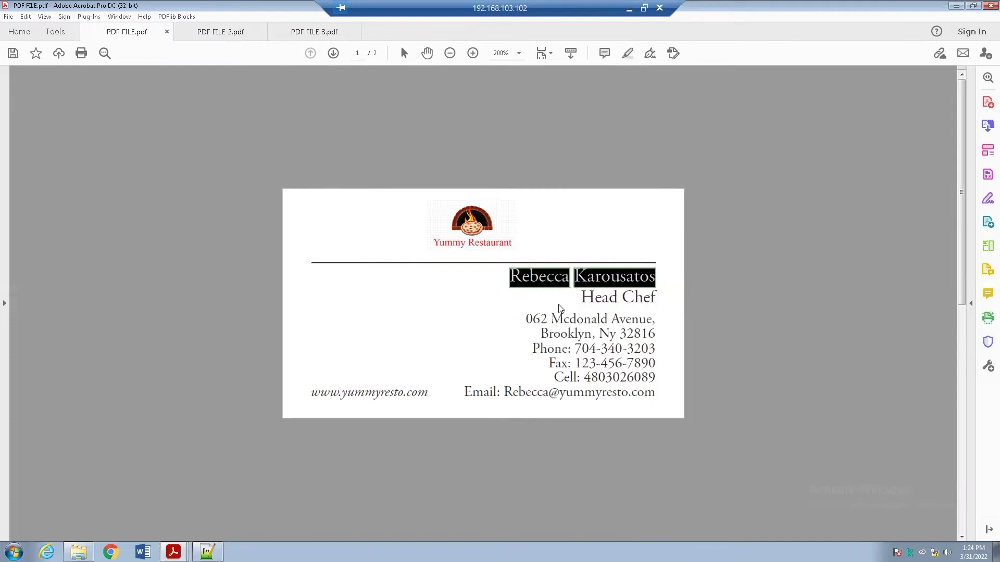
key("alt+Tab")
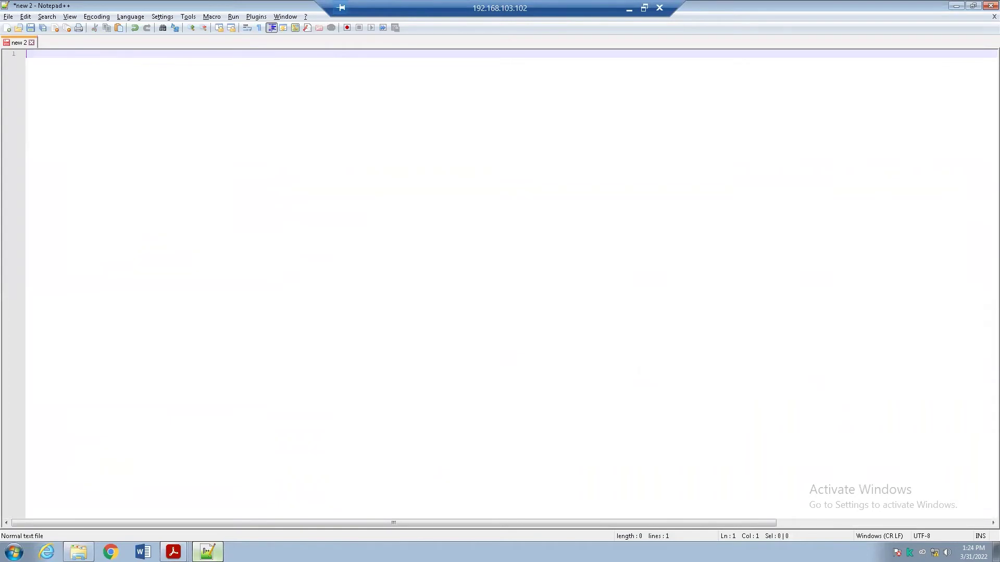
- Paste the copied TET XML for the name line and return to the top
key("ctrl+v")
scroll(194, 353, "up", 15)
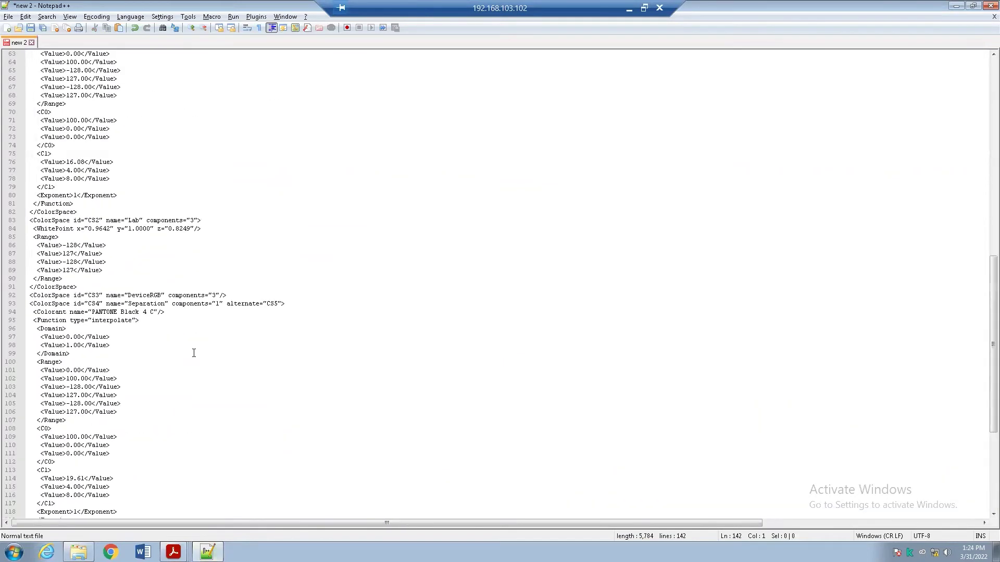
scroll(194, 353, "up", 10)
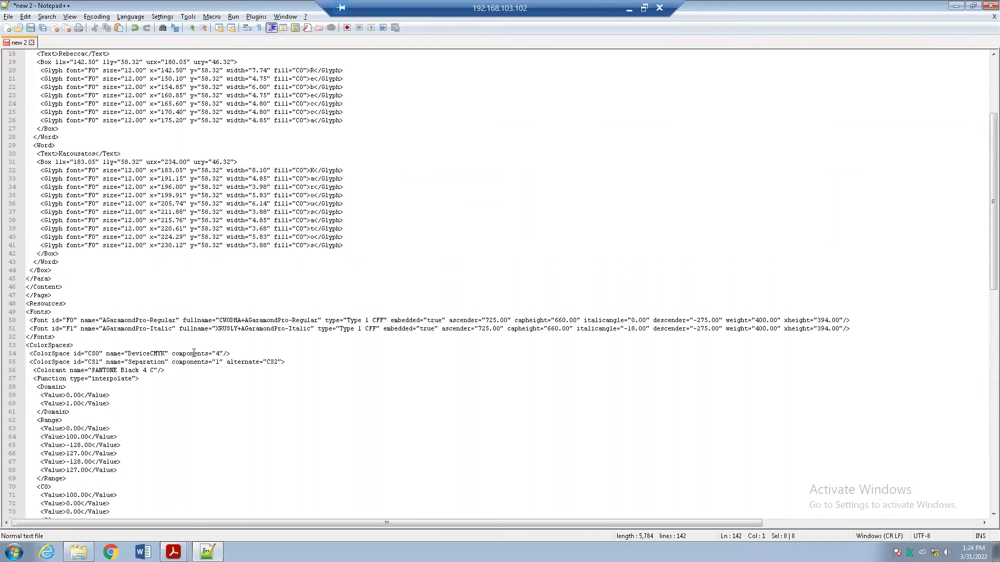
scroll(194, 353, "up", 2)
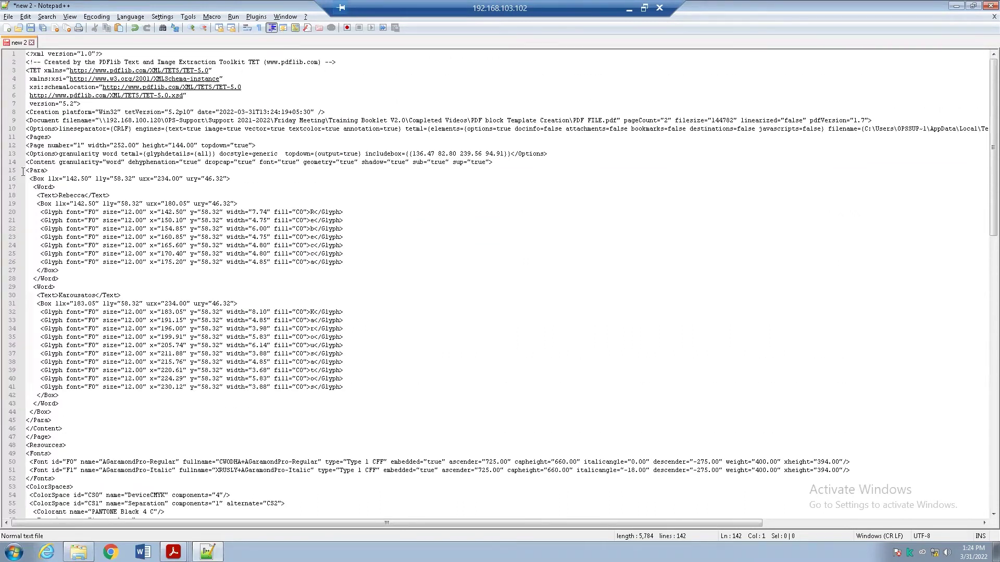
- Select the word box coordinates on line 16, excluding the closing bracket
left_click_drag(26, 171, 59, 169)
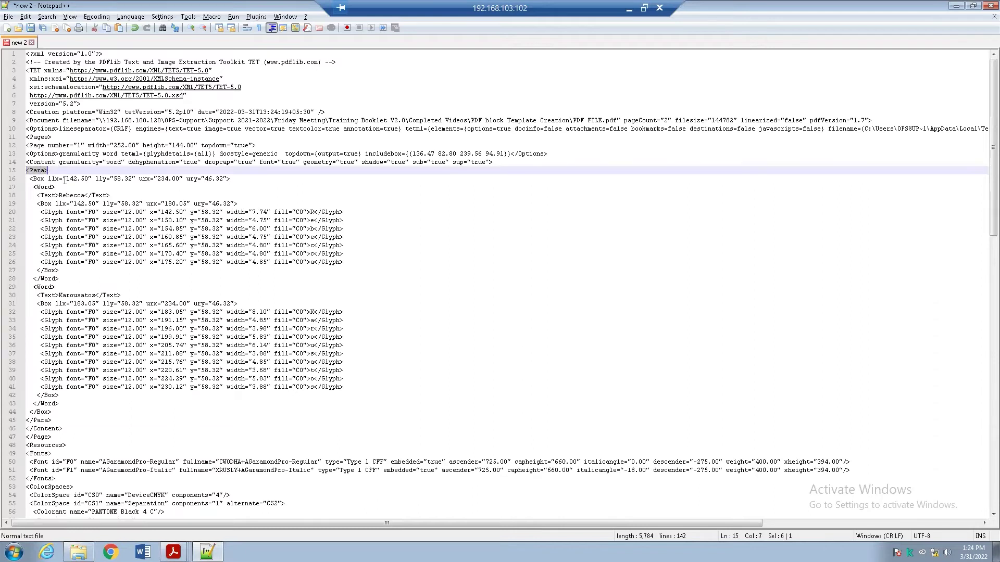
left_click(69, 179)
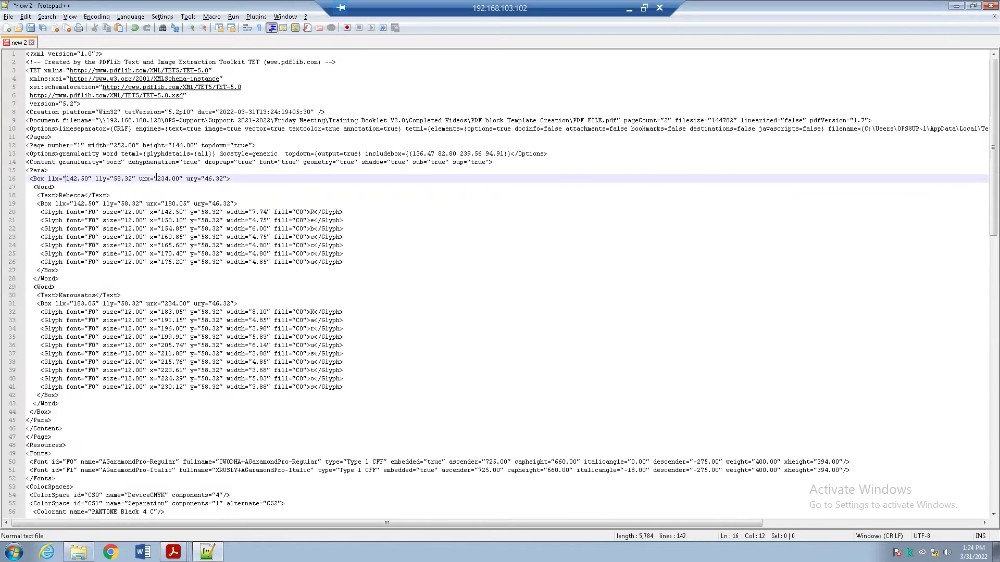
key("shift+End")
key("shift+Left")
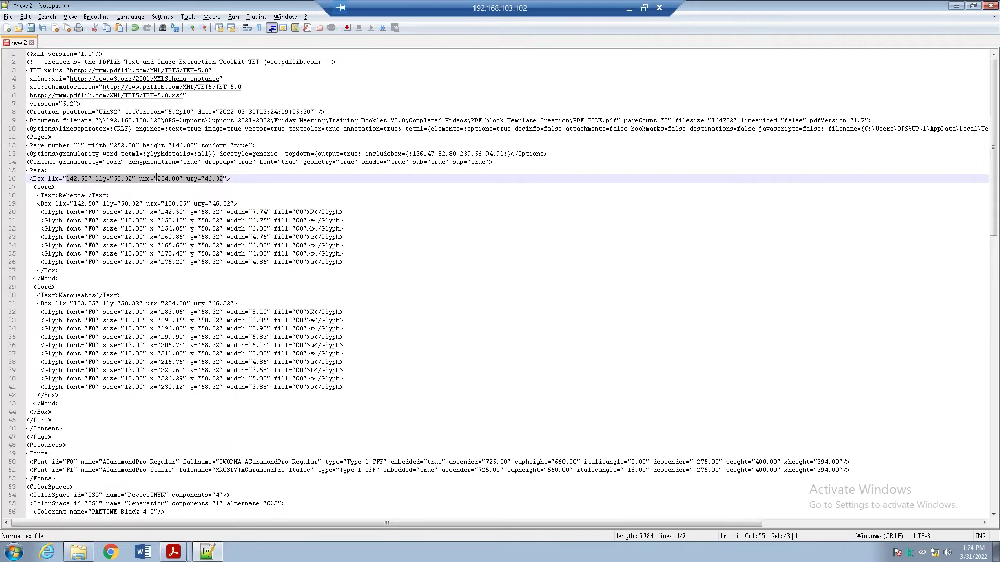
- Return to Acrobat's Block Tool and open the Name block's Rect property
left_click(956, 5)
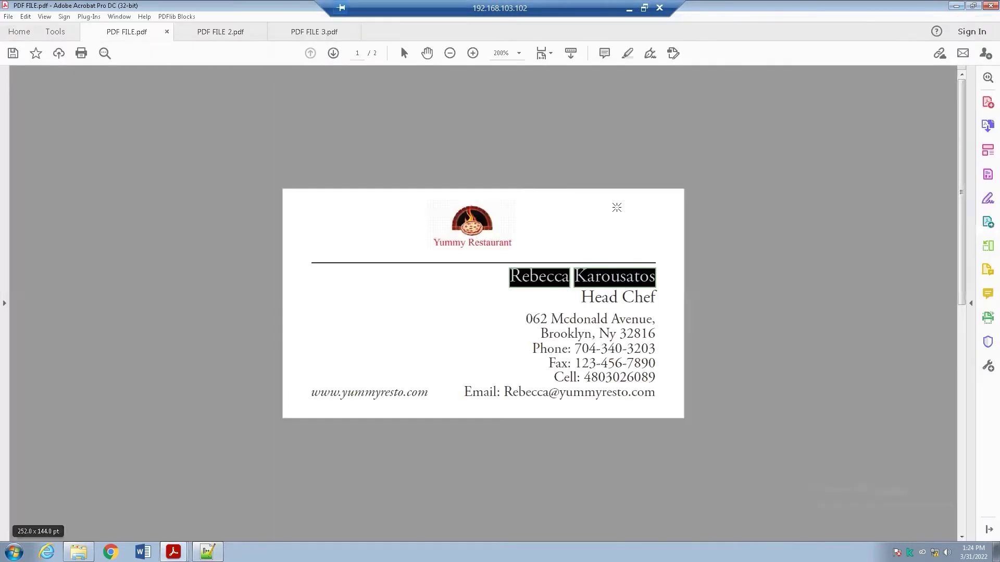
left_click(177, 16)
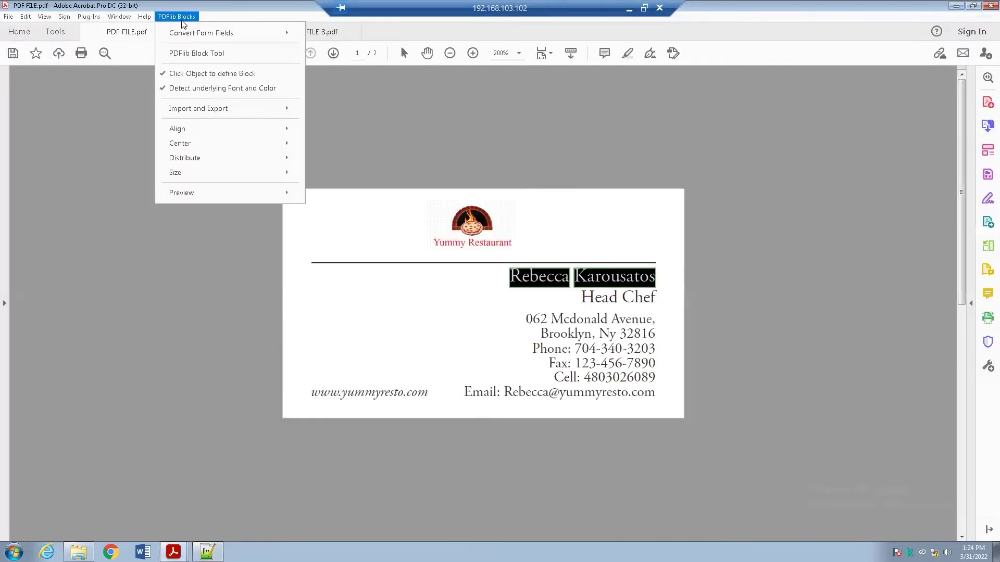
left_click(188, 54)
left_click(557, 280)
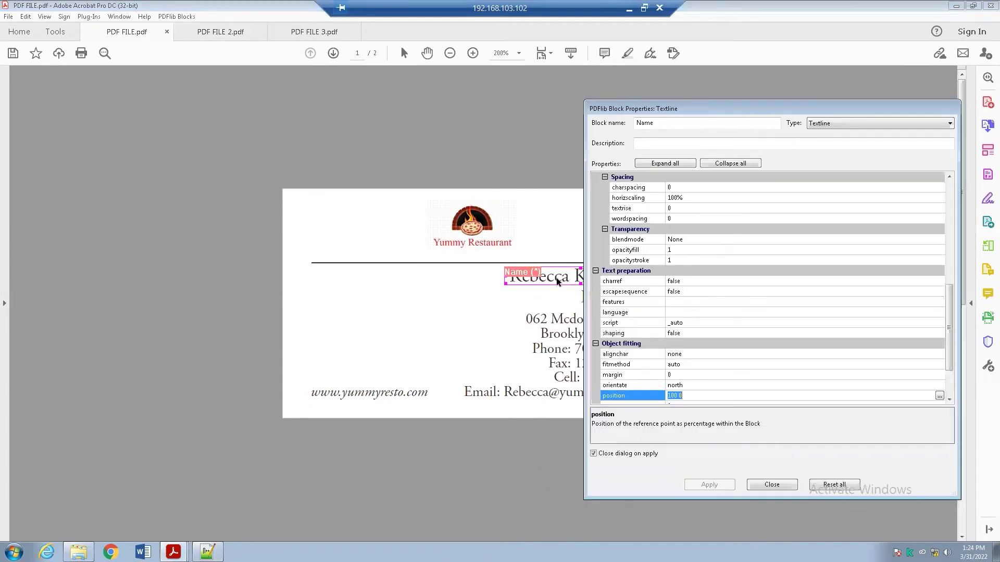
left_click(738, 164)
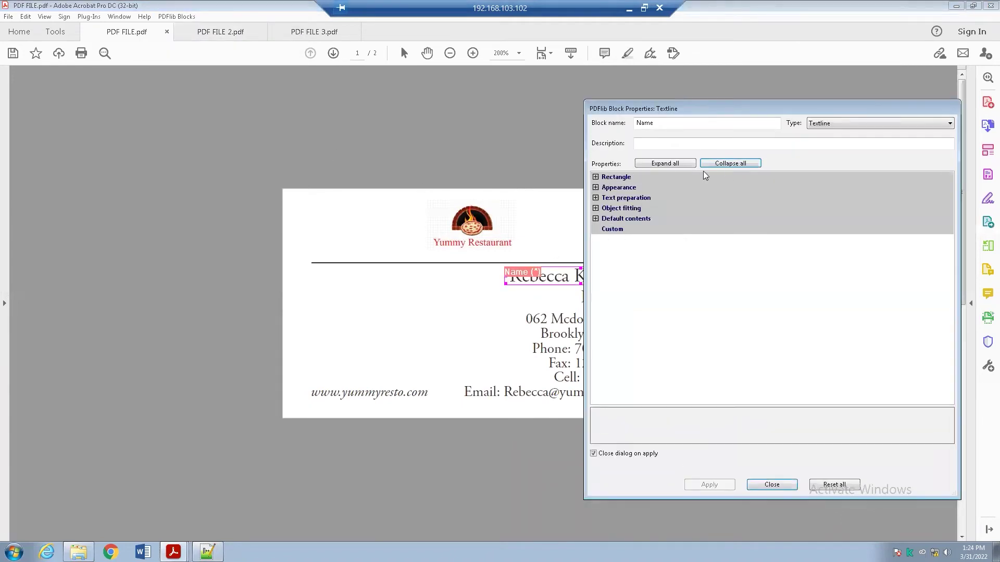
left_click(595, 177)
left_click(742, 188)
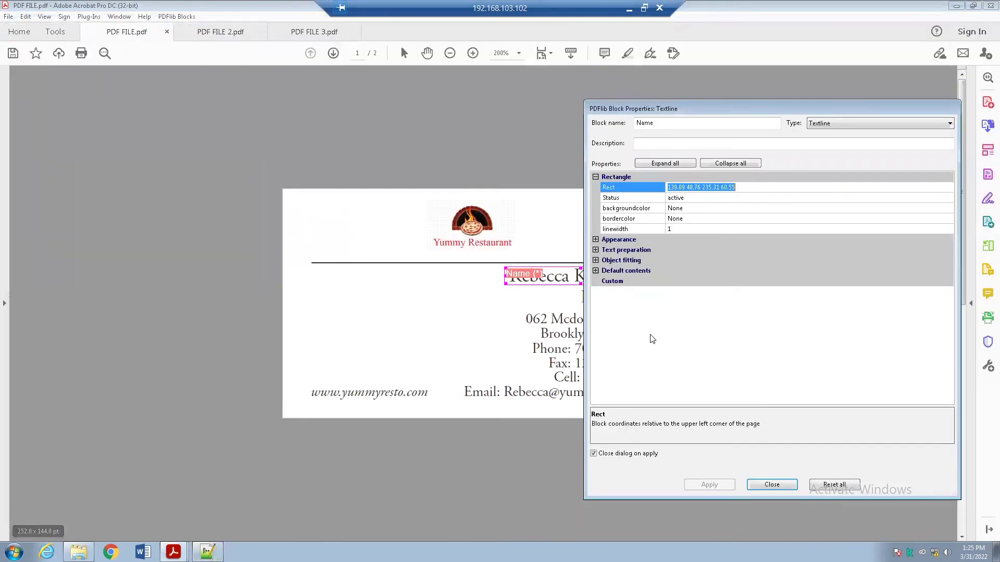
- Paste the coordinates into Rect as 142.50 58.32 234.00 46.32, strip the labels, and apply
key("ctrl+v")
key("shift+Left")
key("shift+Left")
key("shift+Left")
key("BackSpace")
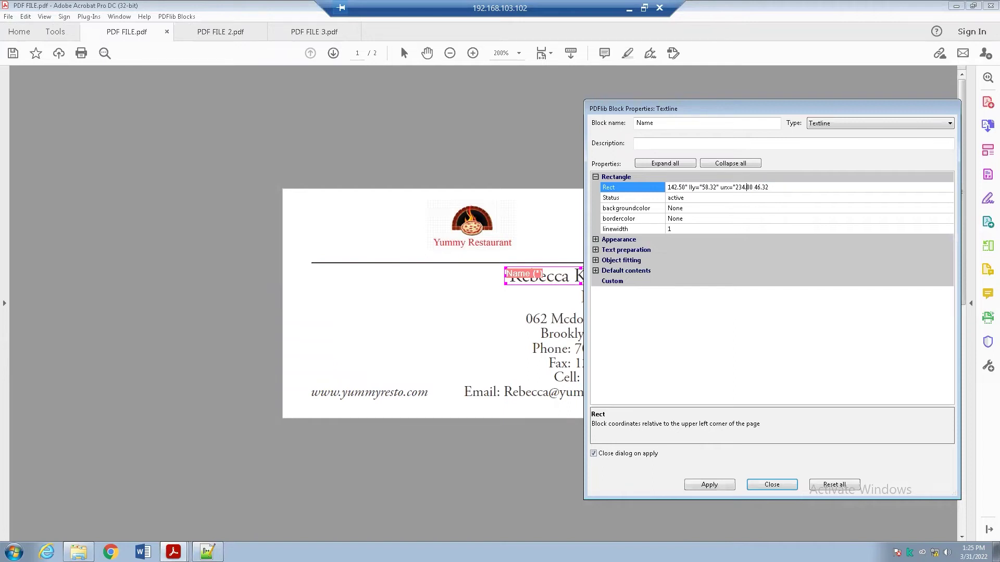
key("shift+Left")
key("shift+Left")
key("shift+Left")
key("BackSpace")
key("shift+Left")
key("shift+Left")
key("shift+Left")
key("BackSpace")
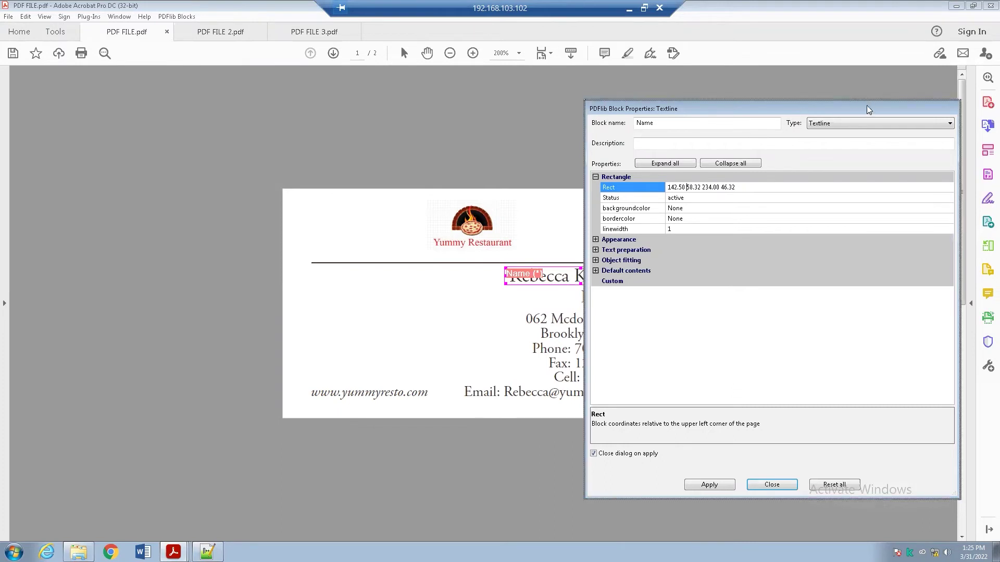
left_click_drag(859, 108, 976, 113)
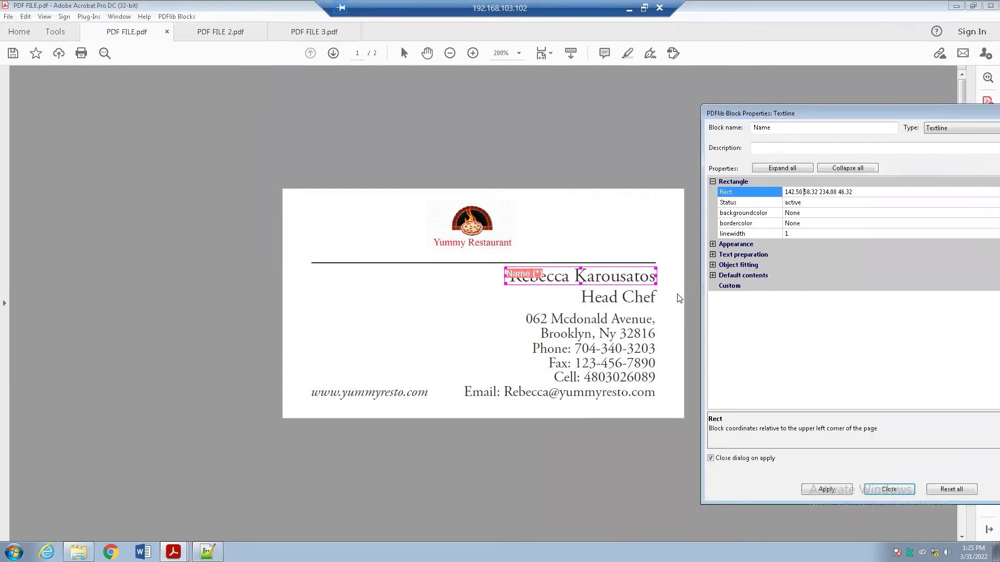
left_click(823, 490)
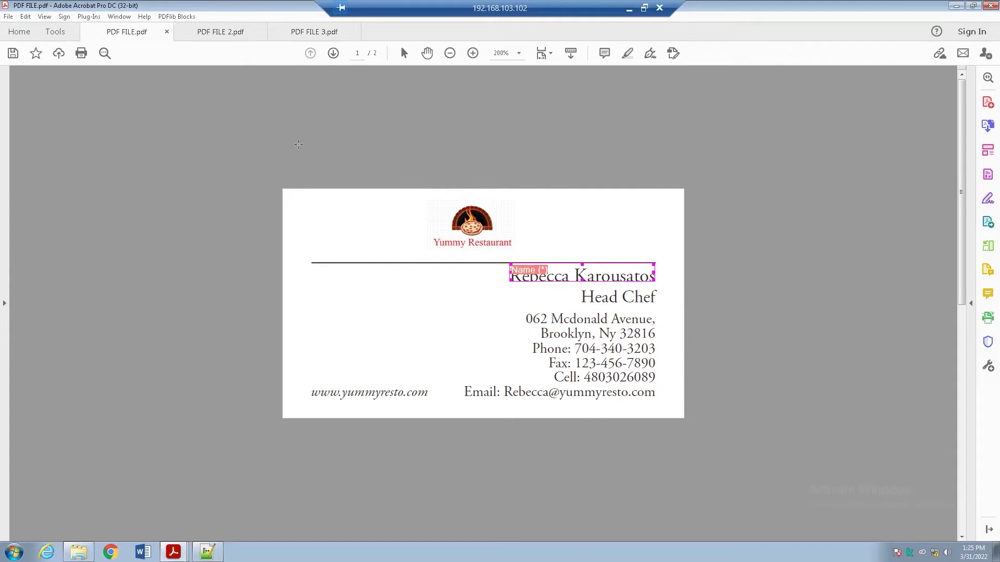
- Switch to the PDF FILE 2.pdf tab, which has blocks for every contact field
left_click(214, 34)
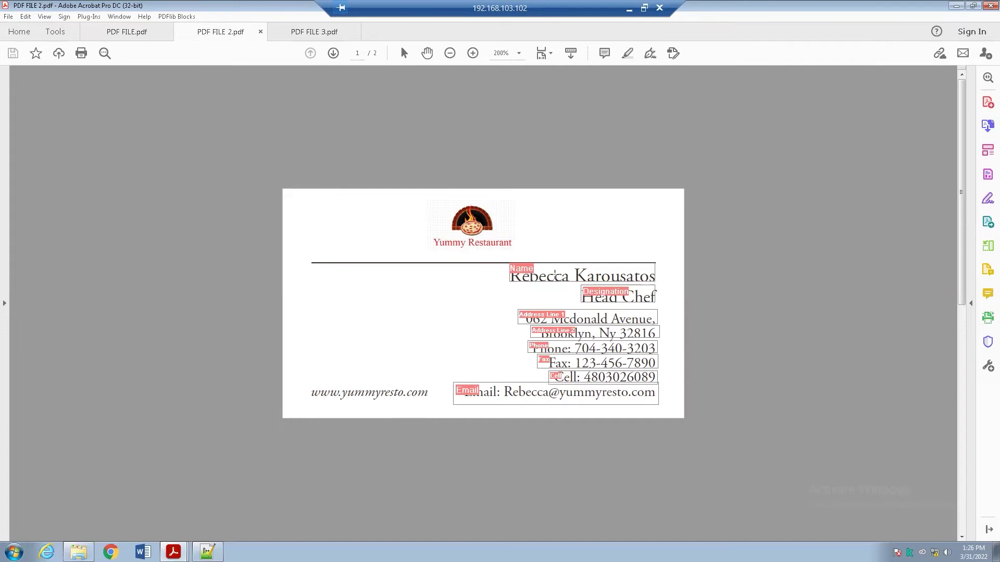
- Stretch the Name block's left edge toward the card's left side so it spans the name line
left_click(597, 279)
left_click_drag(508, 272, 360, 270)
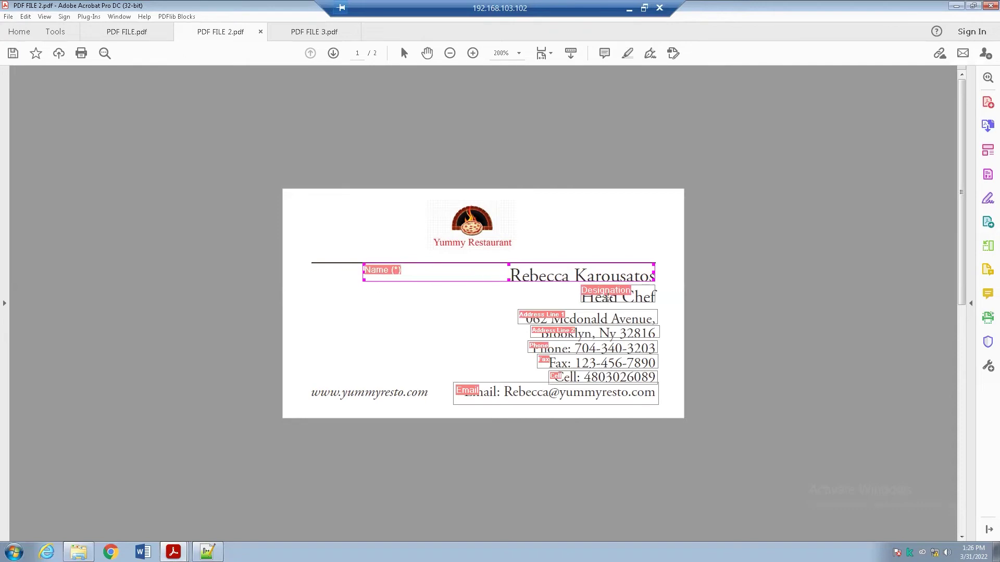
left_click(585, 280)
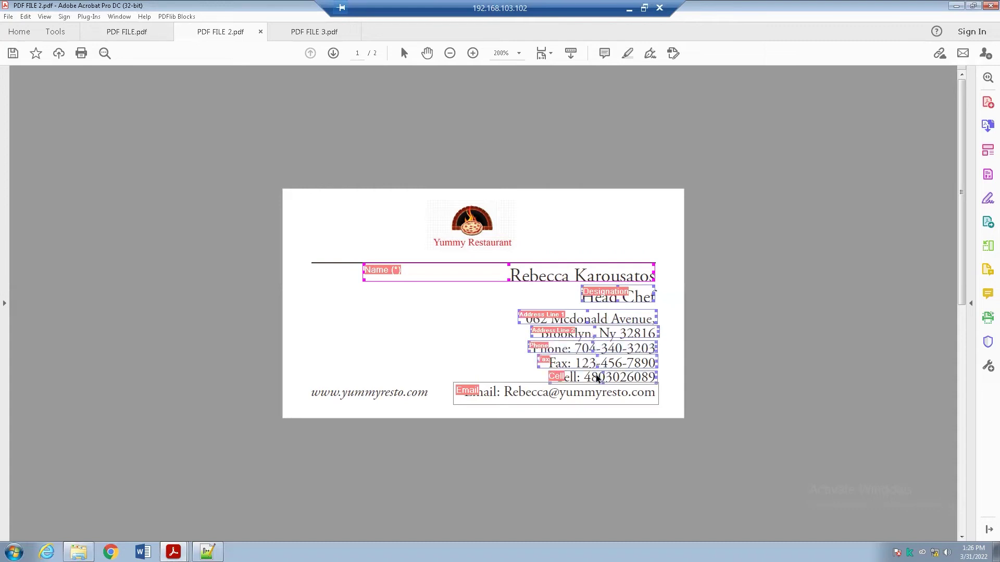
- Size the selected blocks to the Name block's width and align their right edges to it
right_click(591, 359)
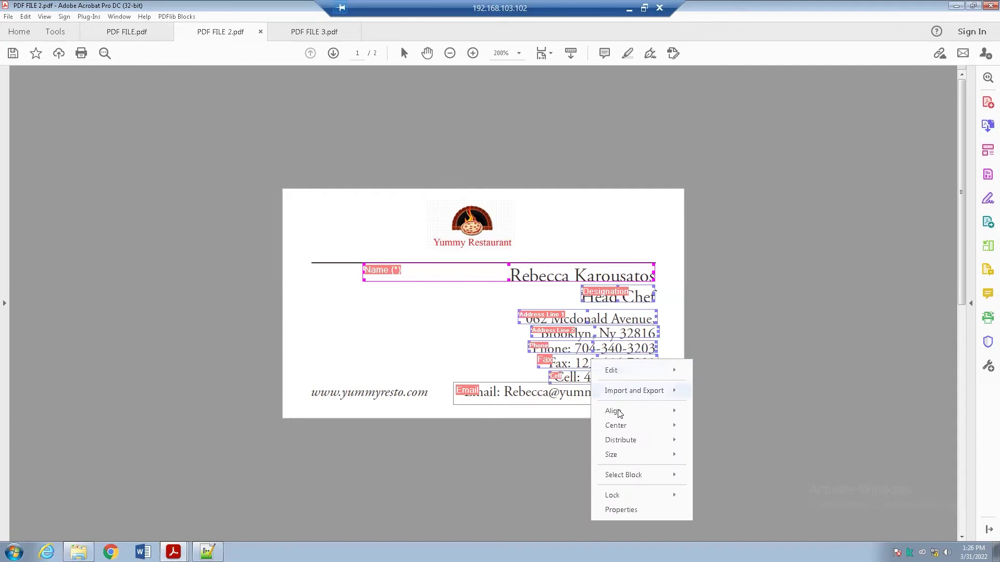
mouse_move(682, 459)
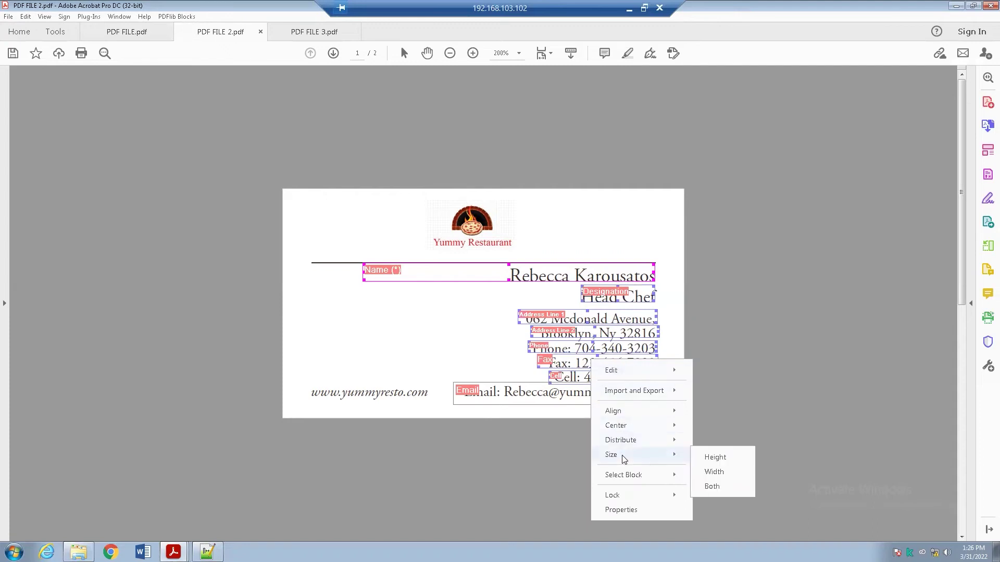
left_click(719, 473)
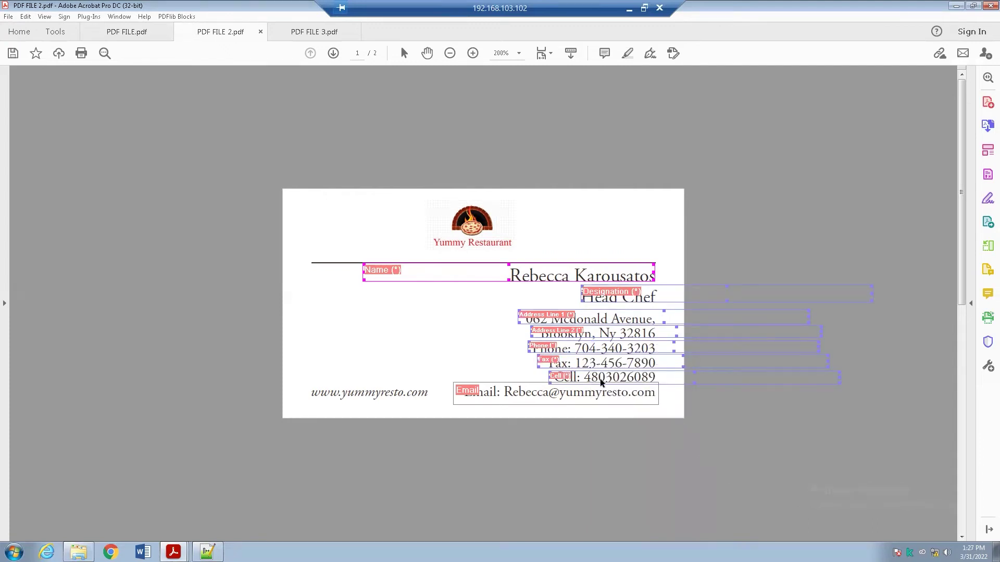
right_click(626, 348)
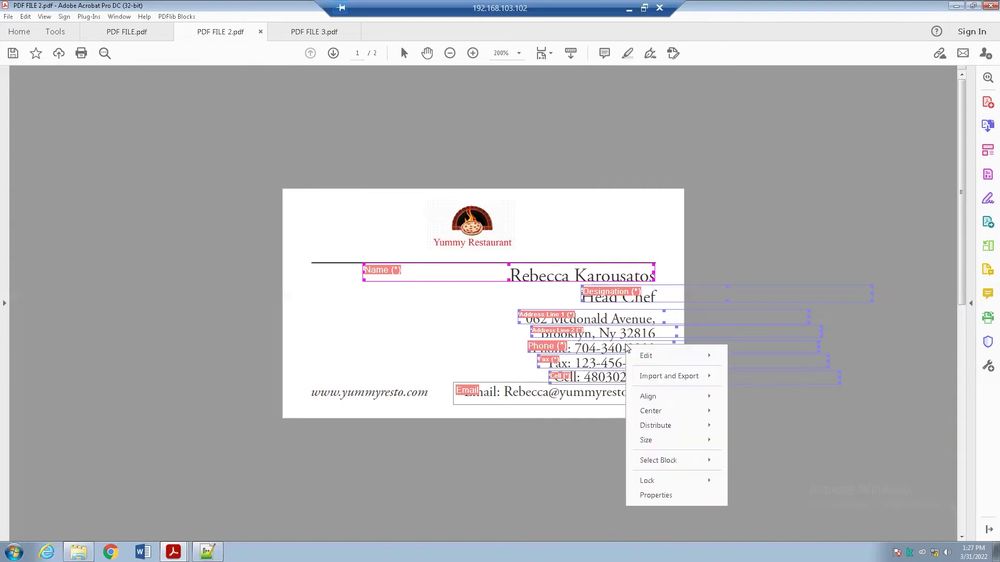
mouse_move(675, 398)
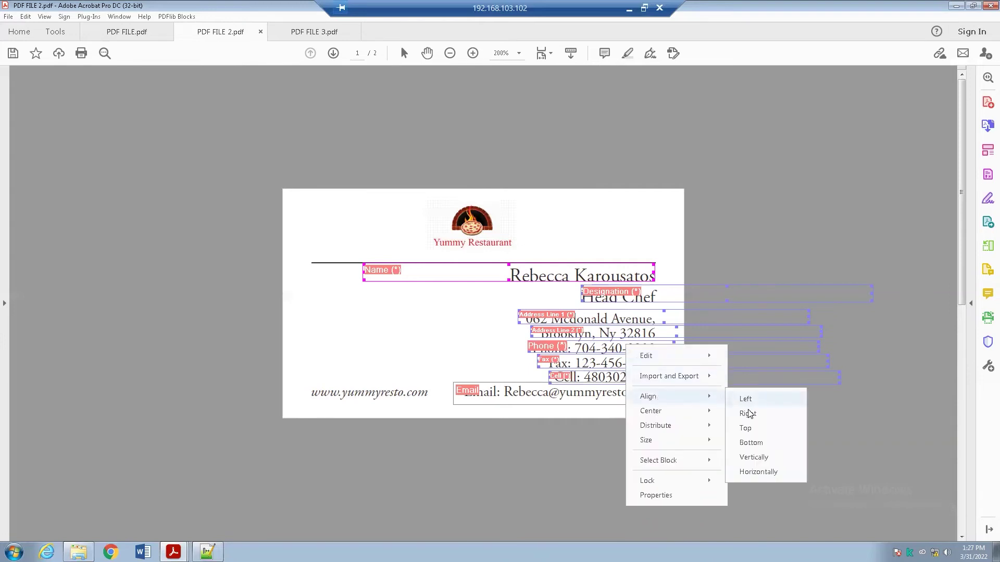
left_click(748, 411)
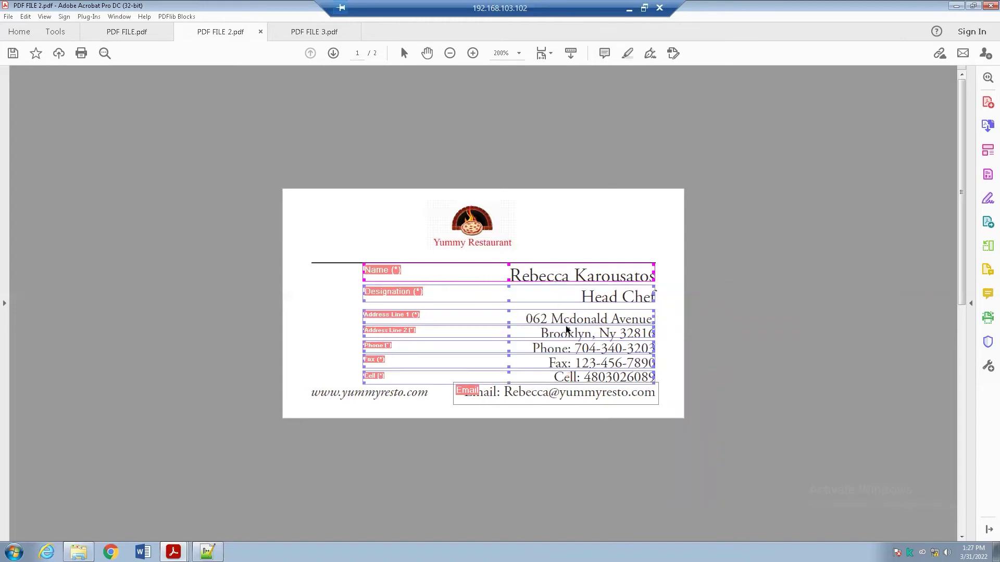
- Select and then deselect the Email block, then bring up the full tools list
left_click(573, 393)
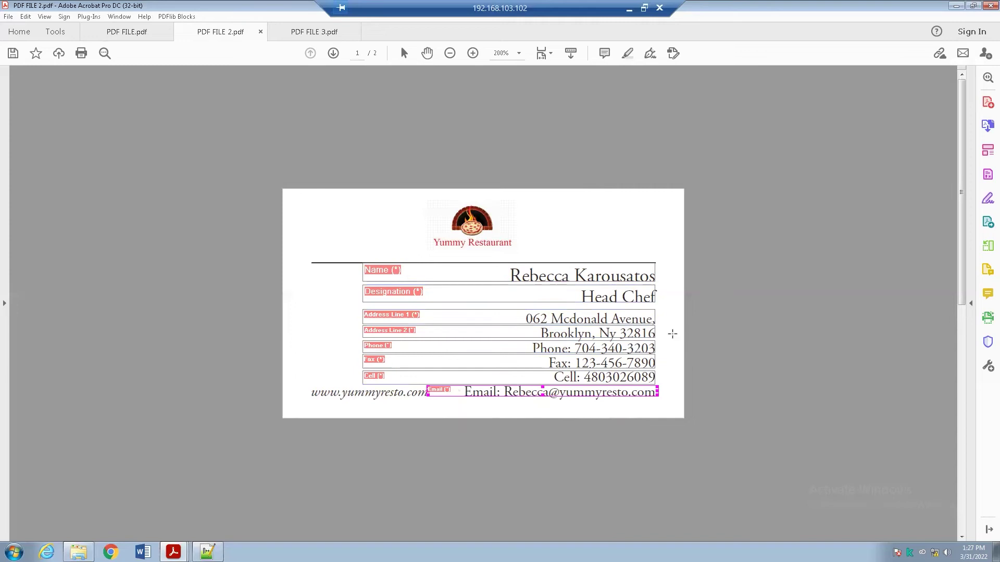
left_click(672, 333)
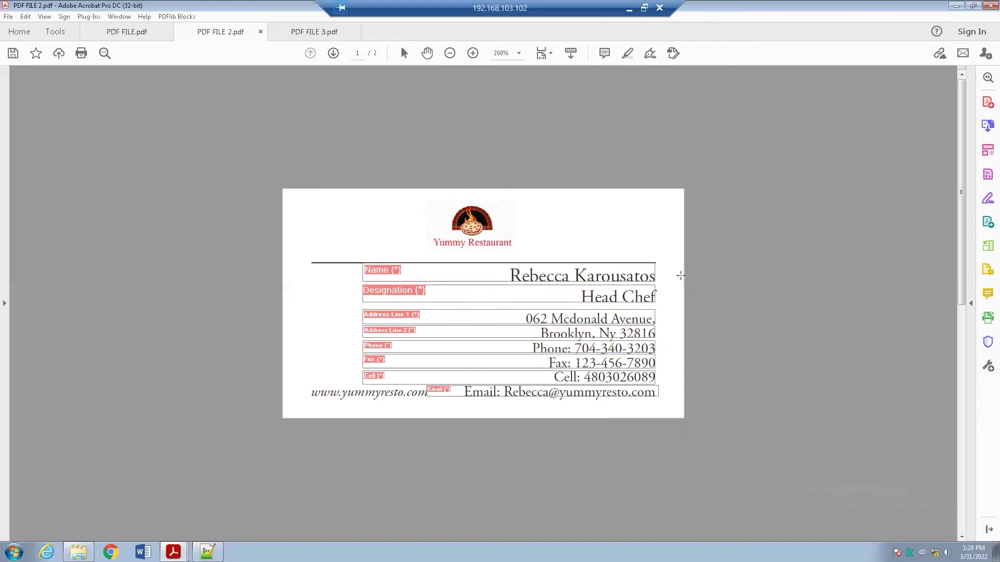
left_click(985, 78)
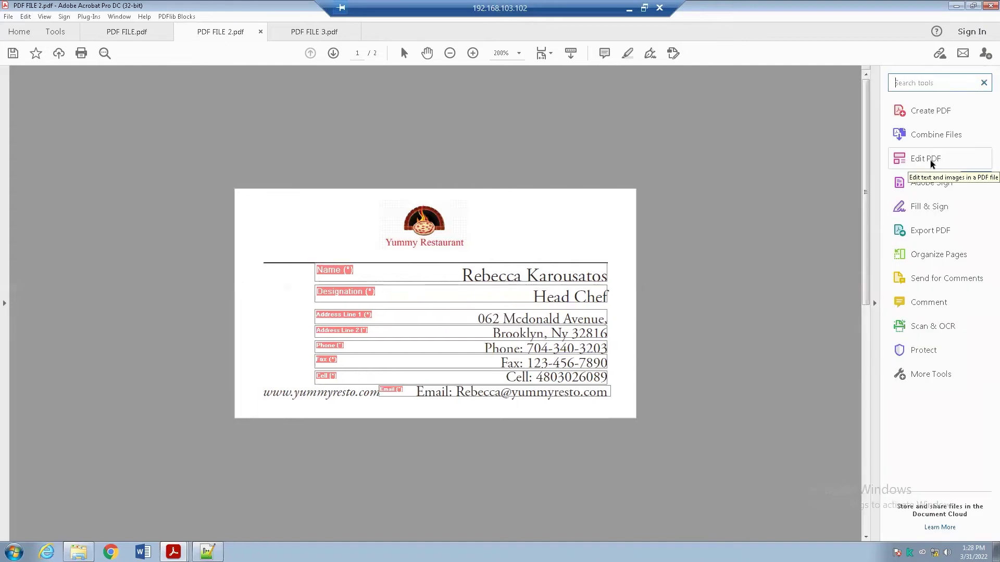
- In Edit PDF mode, delete the original name and title text
left_click(932, 163)
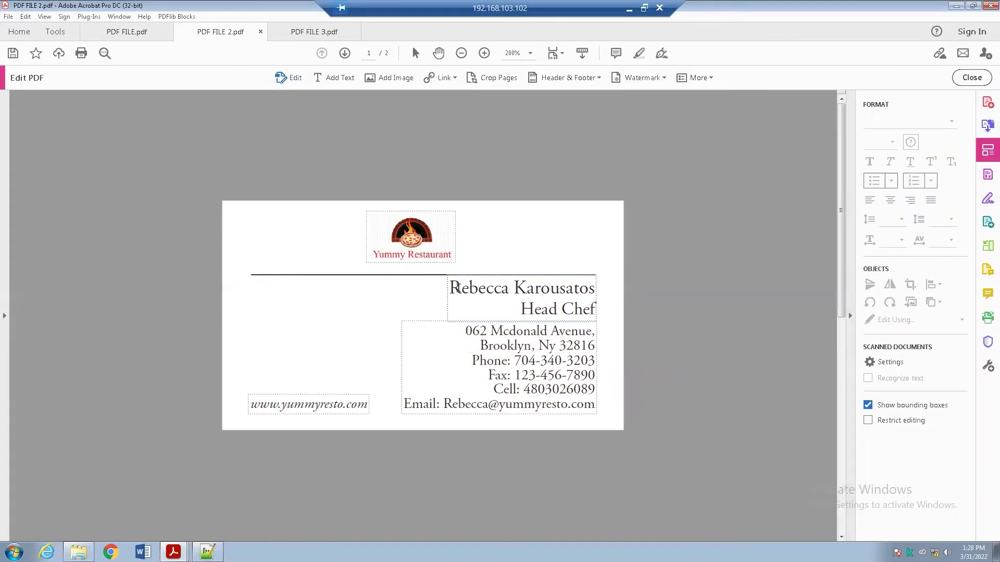
left_click(457, 288)
left_click_drag(489, 288, 590, 309)
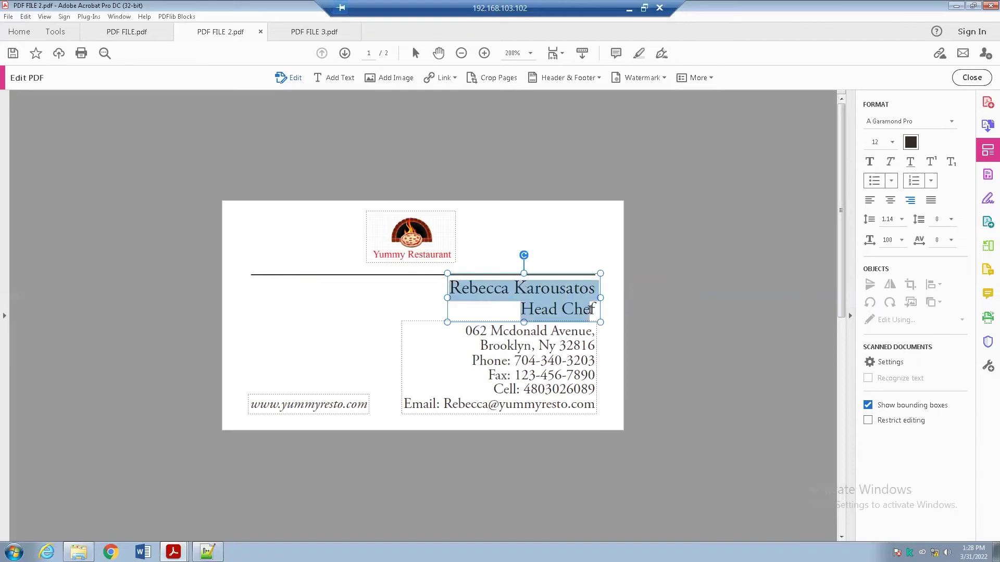
key("Delete")
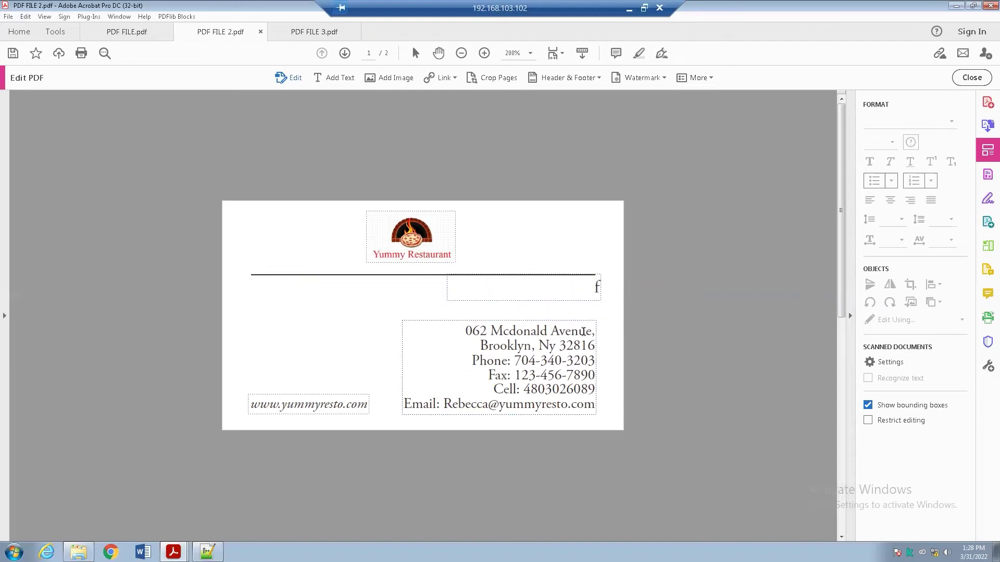
- Delete the address and contact lines and clear the leftover text box
left_click(583, 332)
left_click_drag(468, 330, 595, 405)
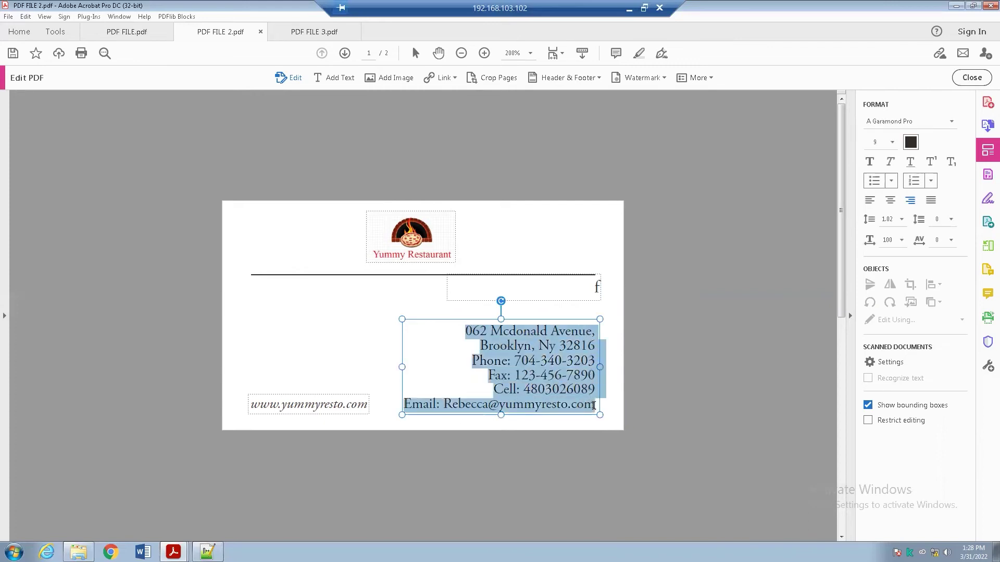
key("Delete")
left_click(594, 288)
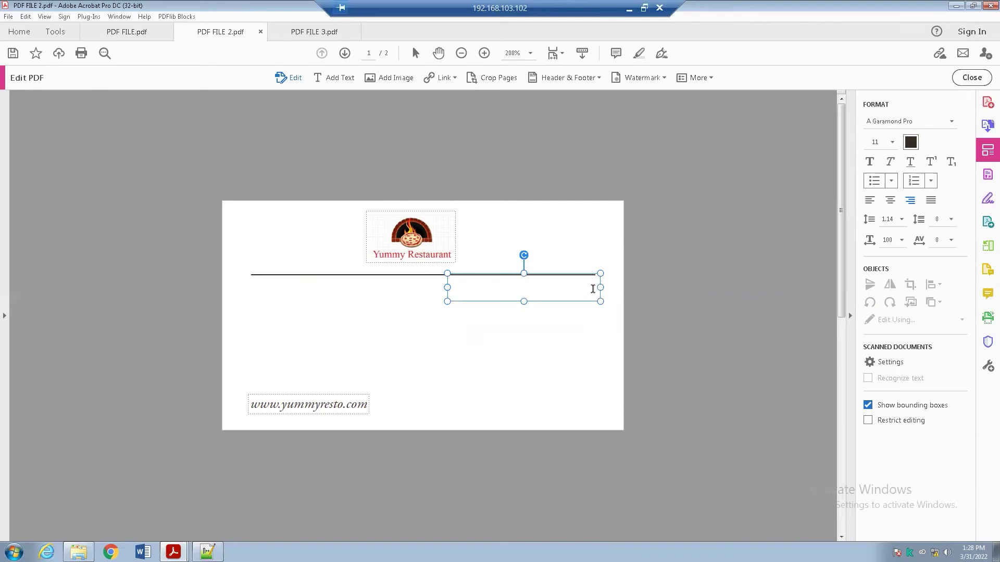
left_click(621, 259)
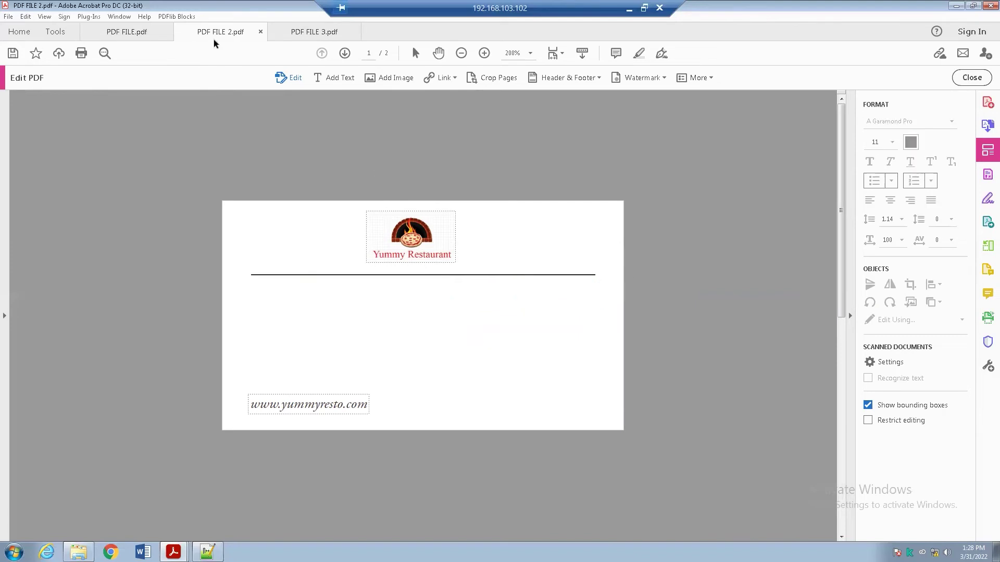
- Show the PDFlib blocks, check both pages, and save PDF FILE 2.pdf
left_click(177, 16)
left_click(200, 51)
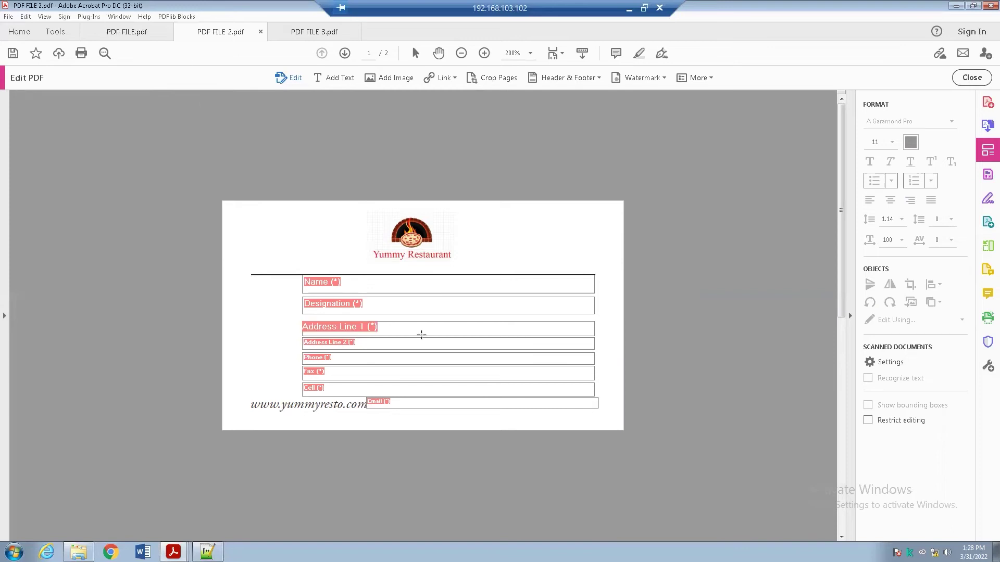
scroll(421, 335, "down", 2)
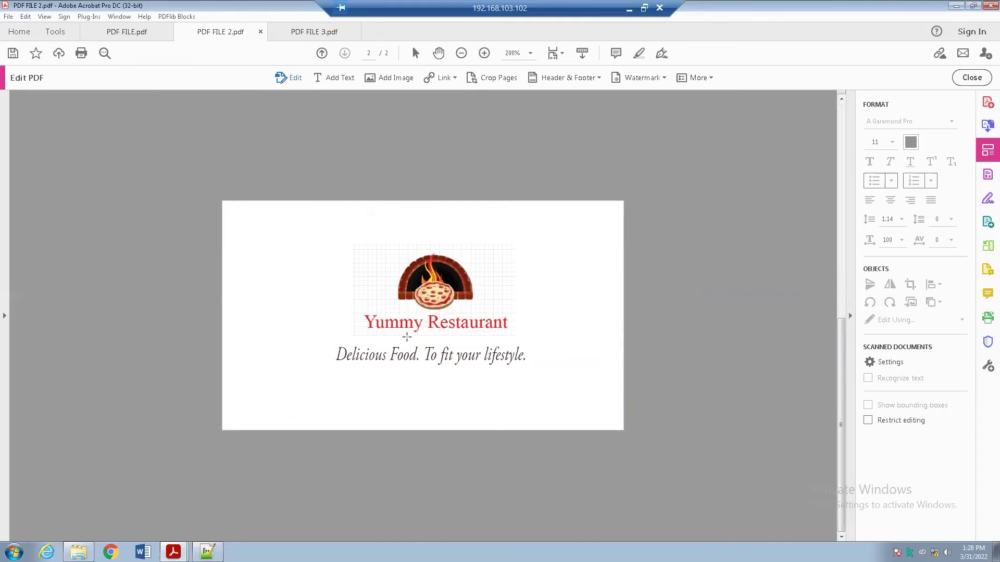
scroll(407, 337, "up", 2)
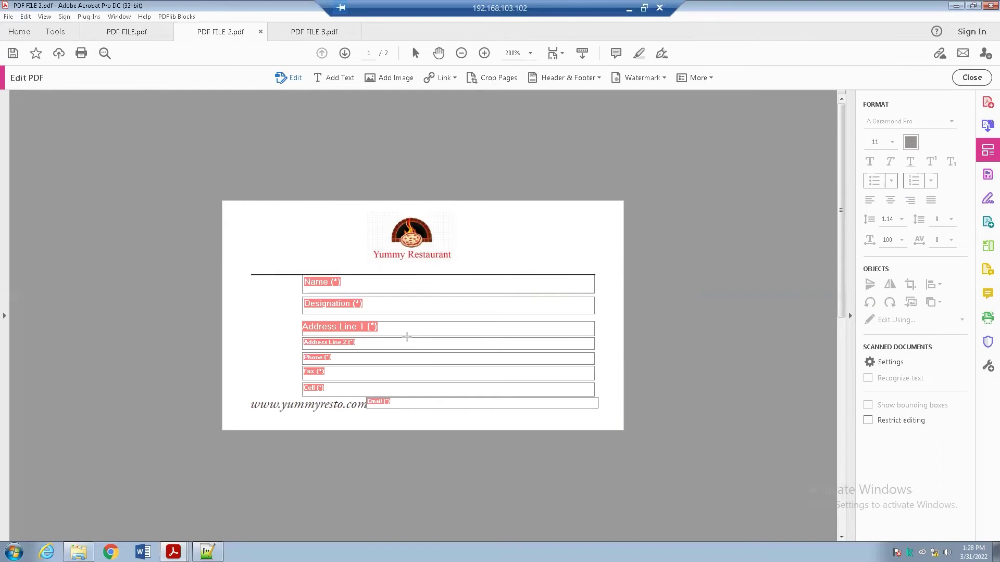
left_click(13, 53)
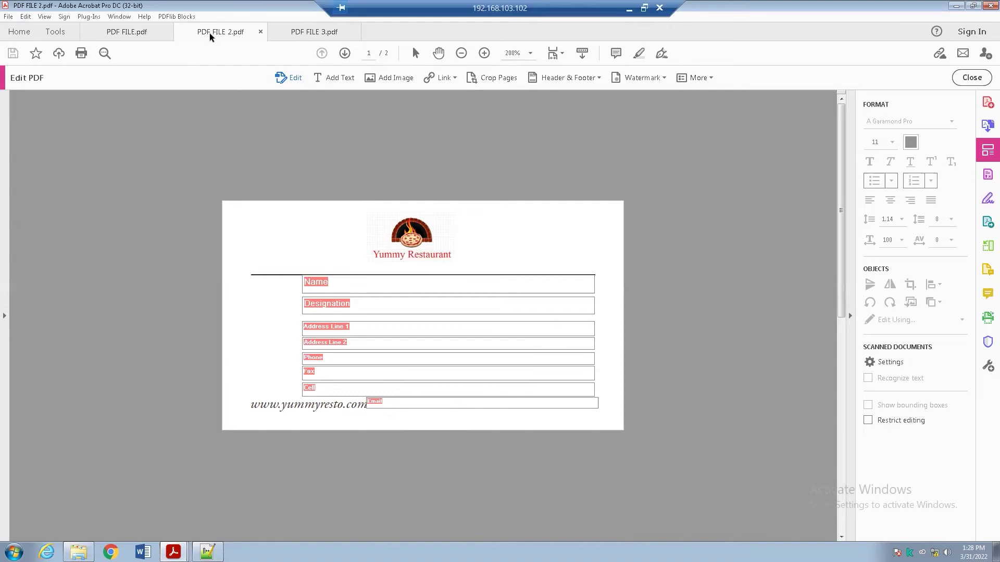
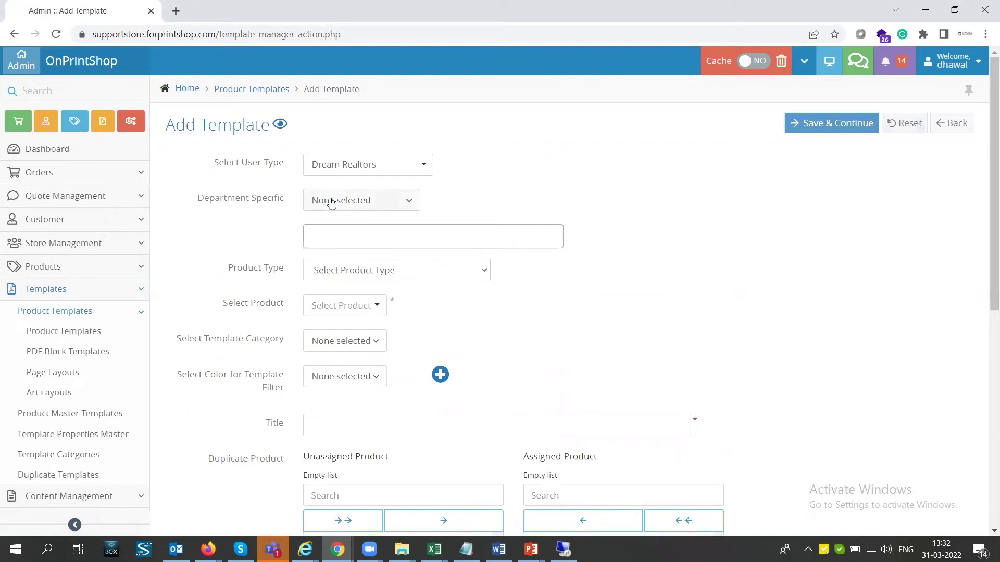
- Set Product Type to Standard and choose the 2 x 3.5 Business Cards - Premium product
left_click(339, 271)
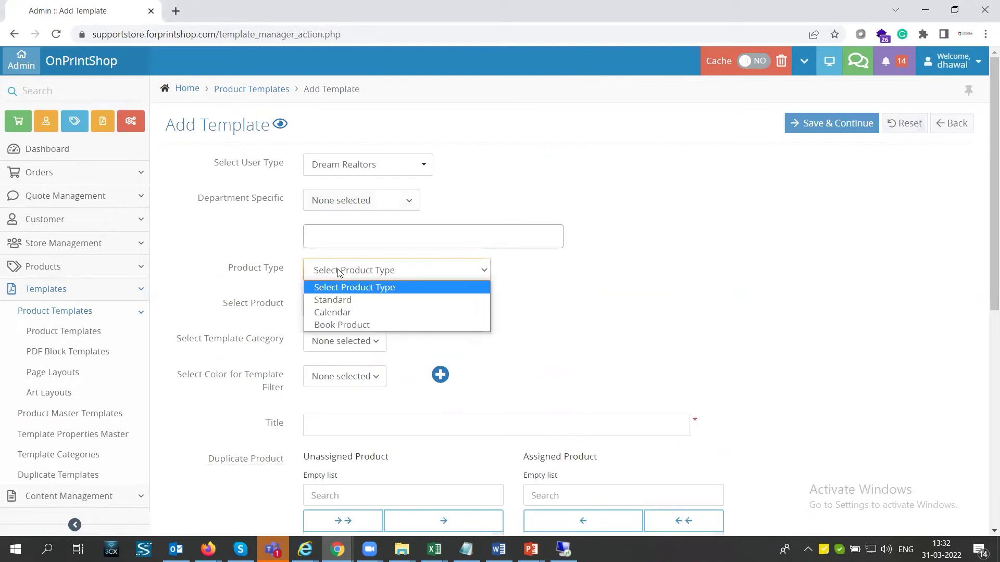
left_click(336, 299)
left_click(350, 311)
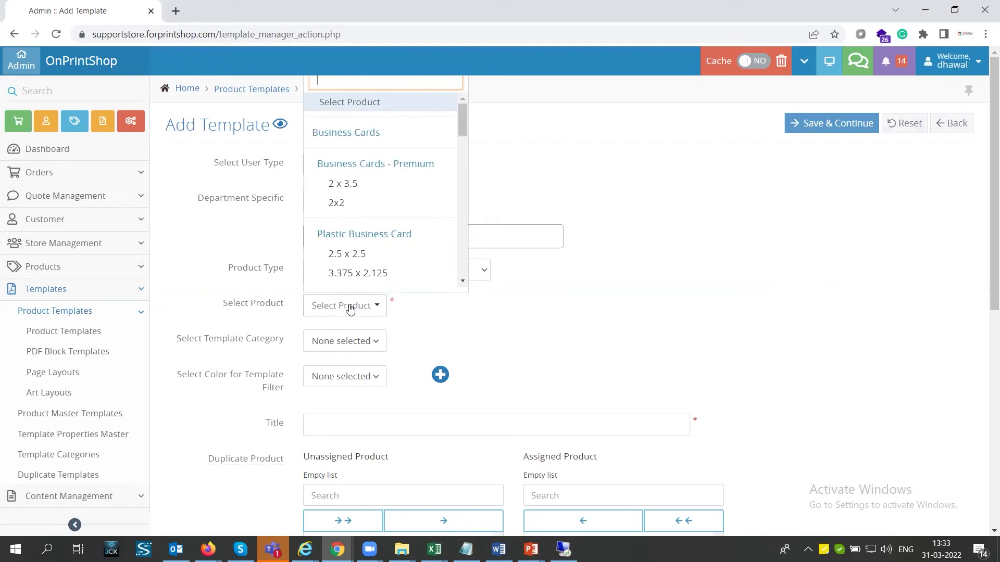
type("BUSI")
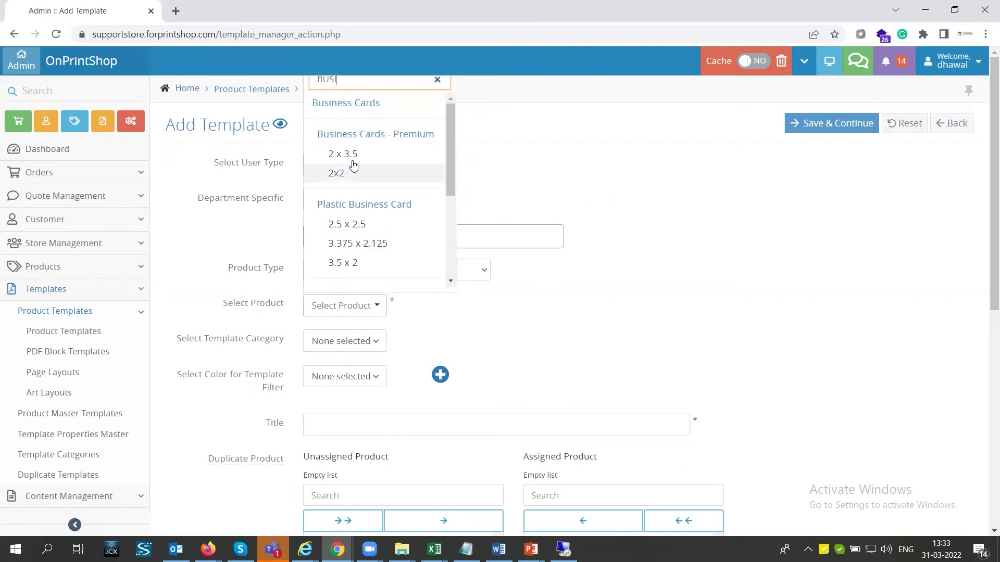
left_click(363, 160)
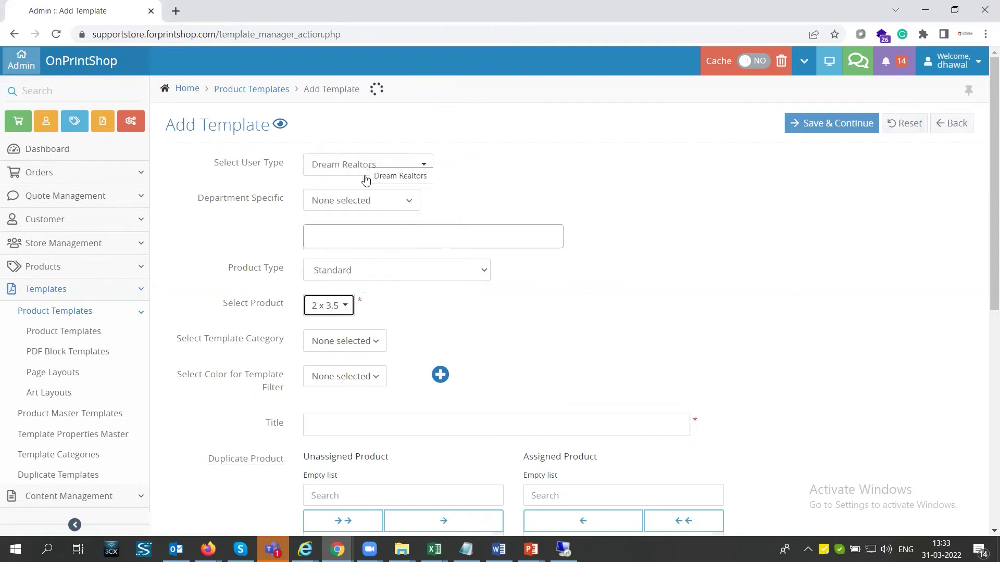
scroll(329, 351, "down", 1)
- Title the template 'Sample PDF Template' and make it a PDF Block template
left_click(327, 355)
left_click(325, 358)
type("S")
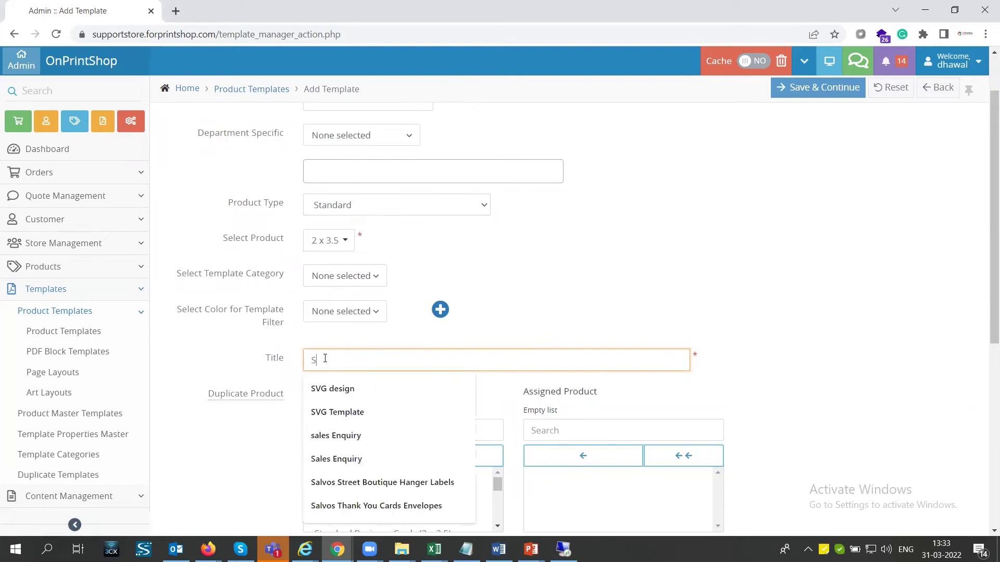
type("ample PDF Template")
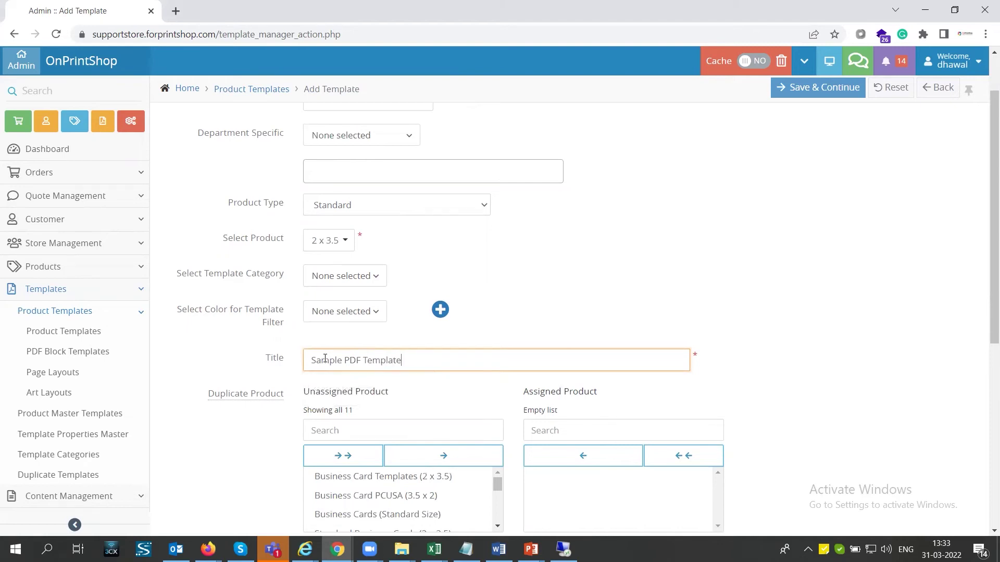
scroll(325, 358, "down", 2)
scroll(344, 370, "down", 3)
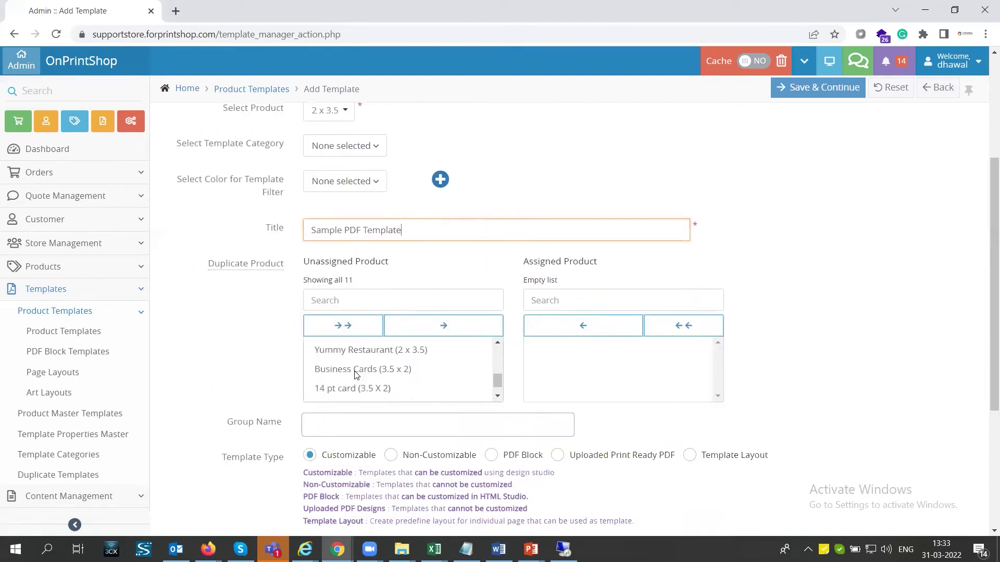
left_click(491, 455)
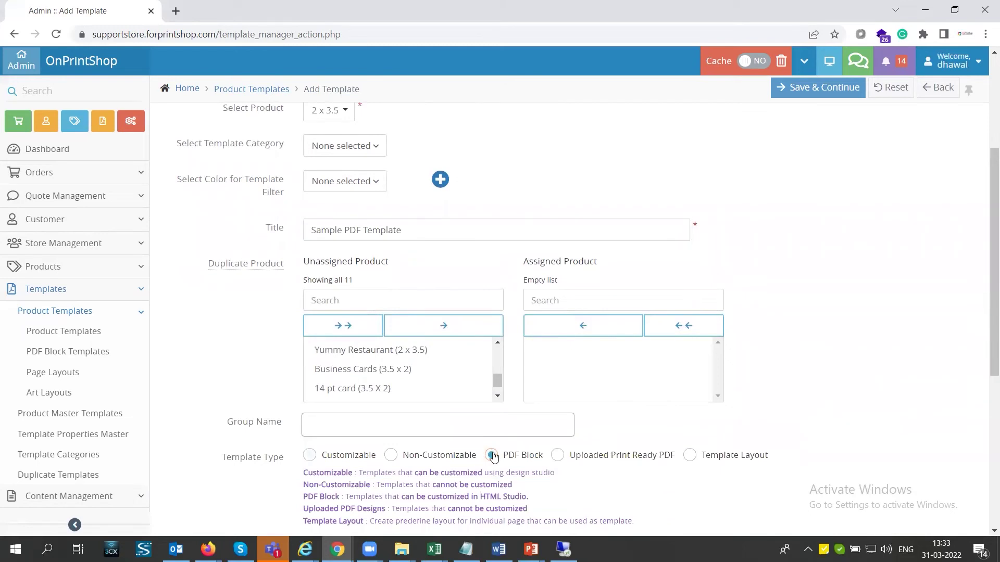
scroll(457, 432, "down", 2)
scroll(434, 427, "down", 2)
scroll(336, 437, "down", 1)
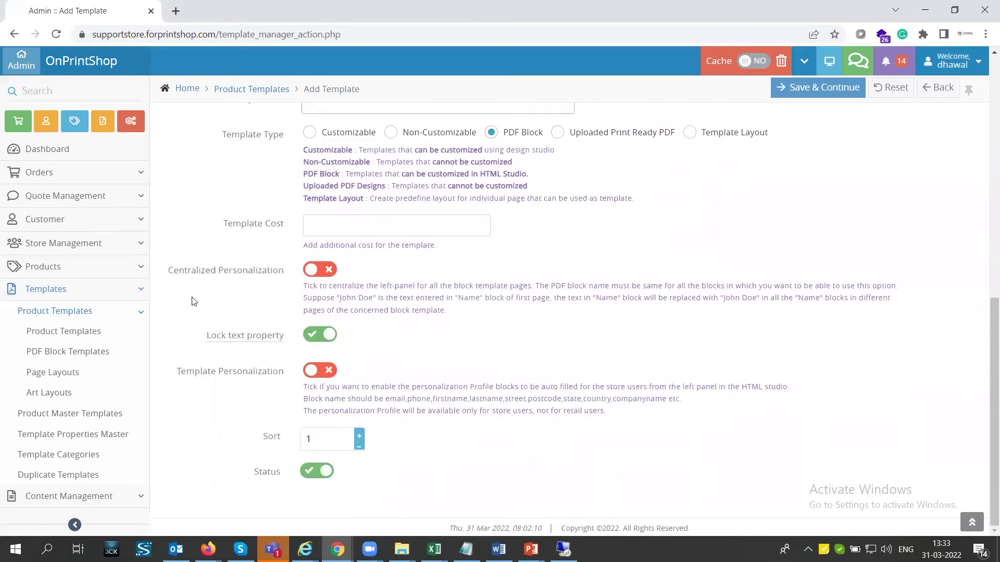
- Save the template details and continue
left_click_drag(174, 279, 253, 278)
left_click_drag(236, 346, 203, 381)
left_click(196, 398)
left_click(814, 89)
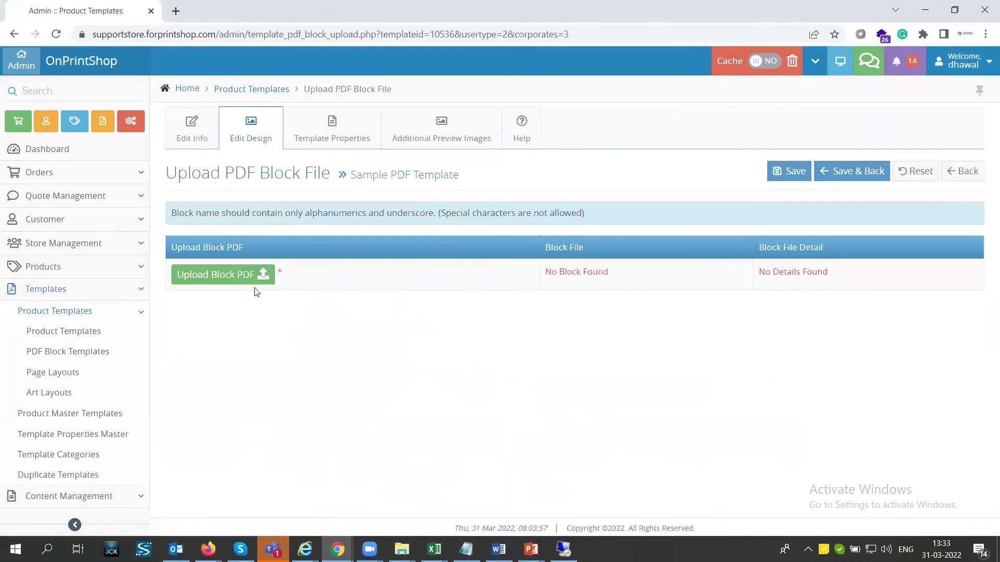
- Start the block PDF upload and point the file picker at the PDF block Template Creation folder
left_click(227, 280)
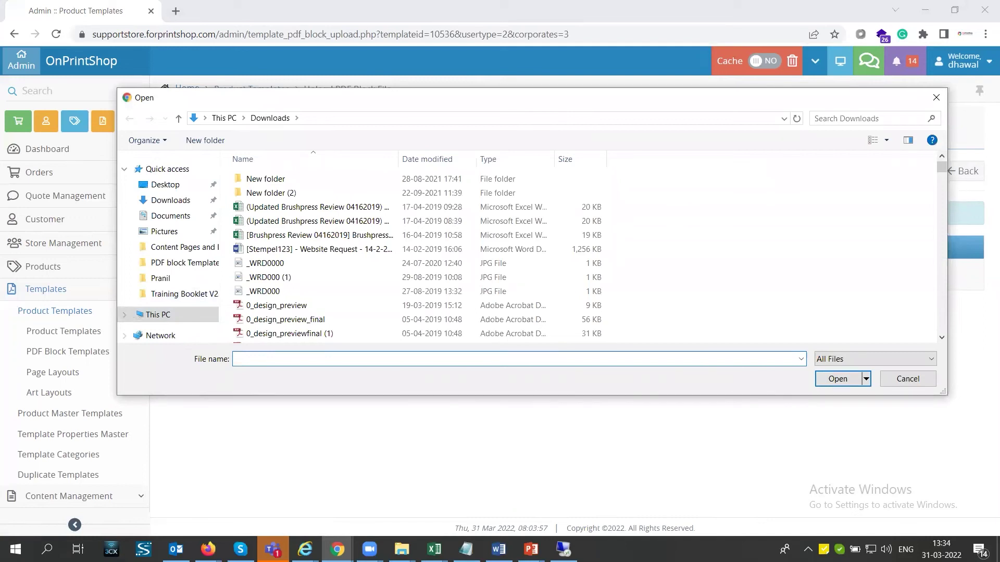
mouse_move(402, 549)
left_click(386, 518)
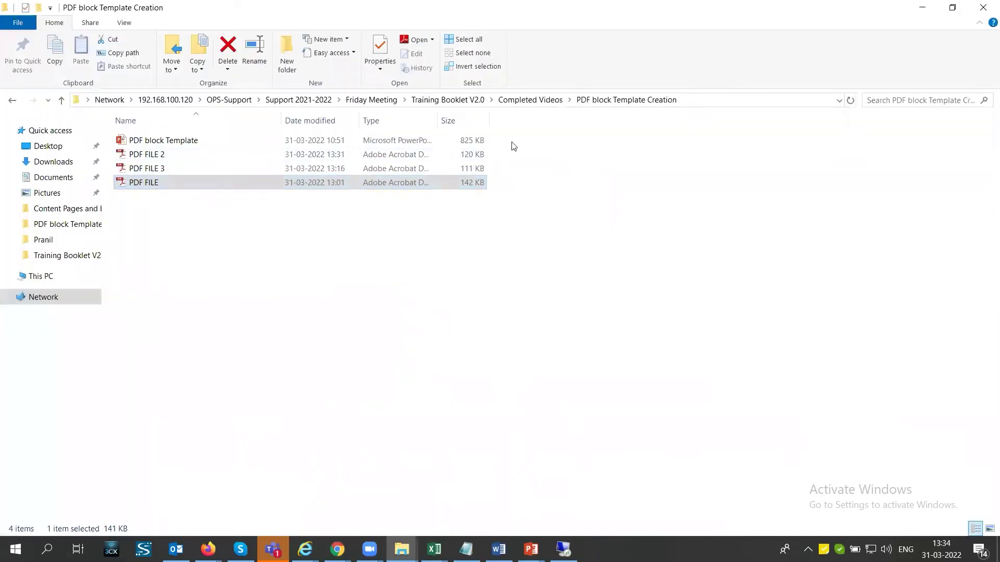
left_click(698, 100)
key("ctrl+c")
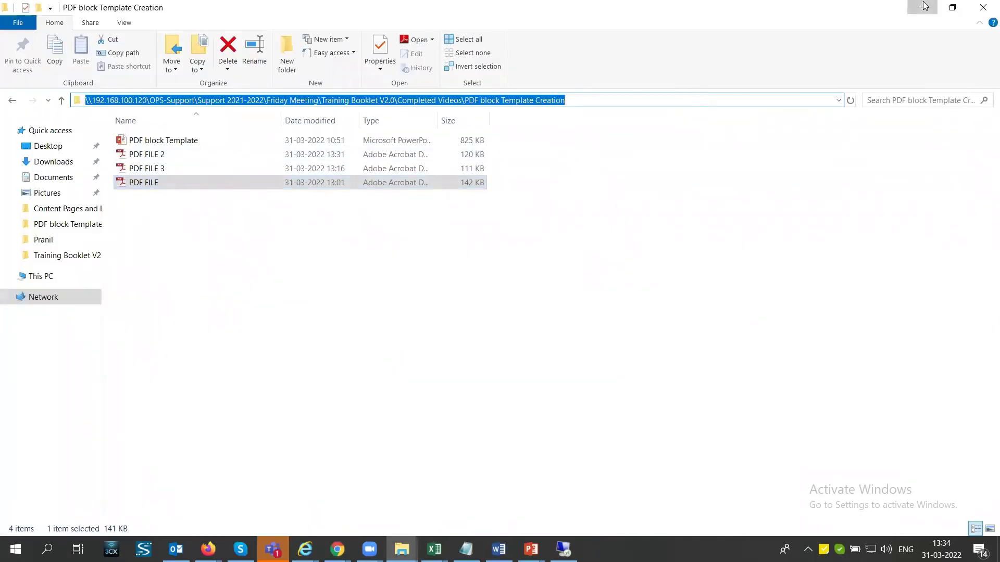
left_click(920, 5)
left_click(361, 116)
key("ctrl+v")
key("Return")
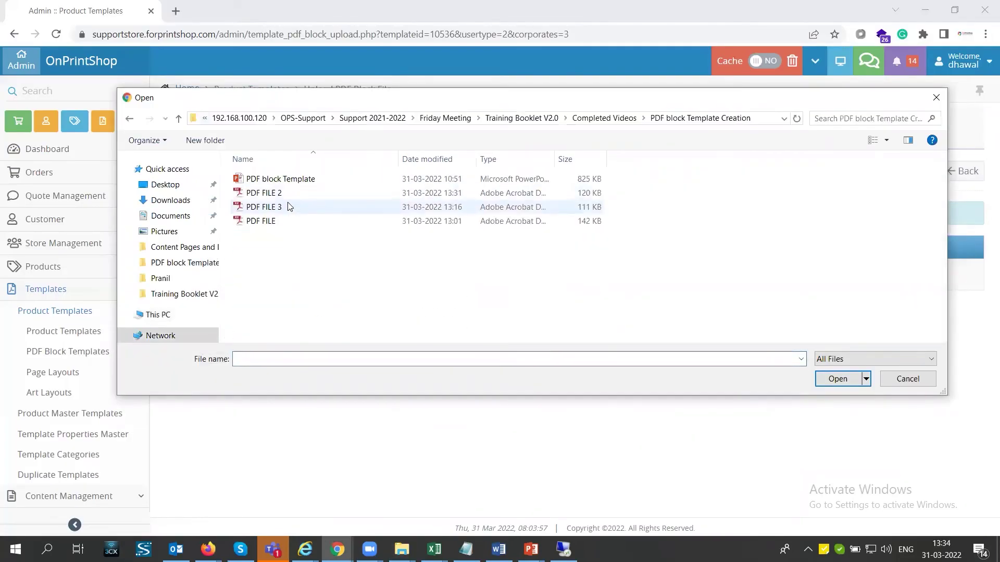
- Upload PDF_FILE_2.pdf as the template's block file
double_click(289, 194)
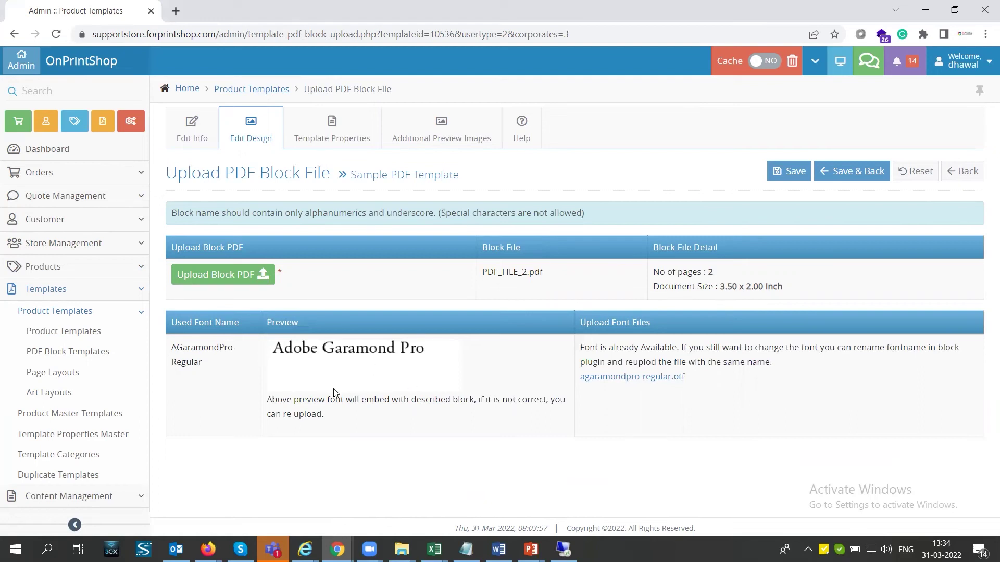
- Save the block file, view the enlarged card preview in Manage Blocks, and open the design studio
left_click(796, 178)
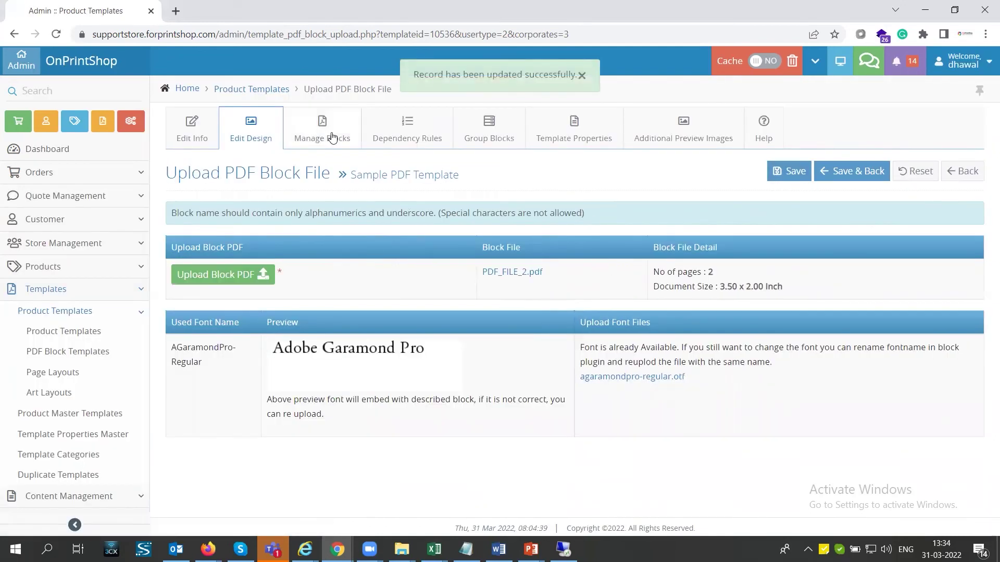
left_click(332, 137)
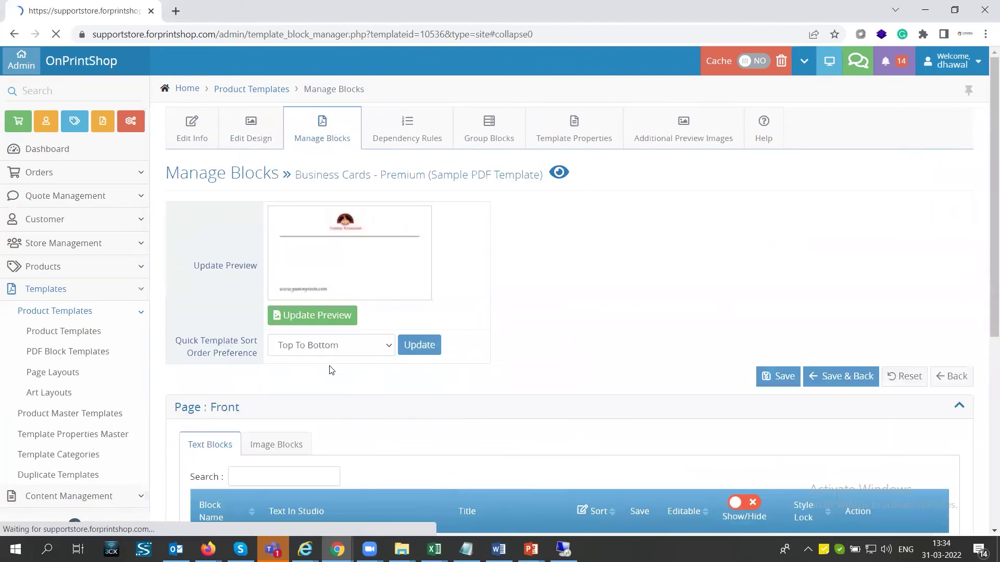
scroll(330, 252, "up", 6)
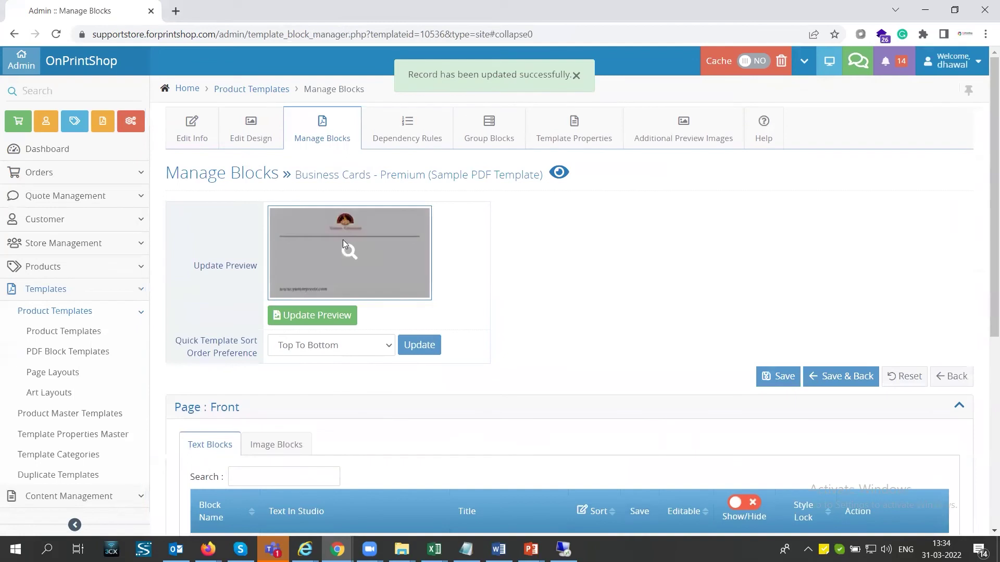
left_click(342, 253)
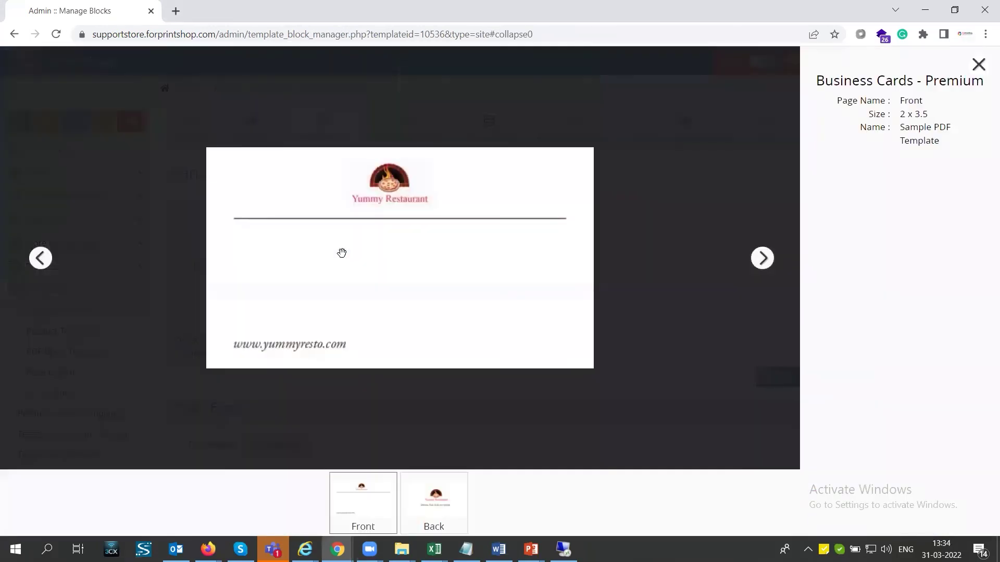
left_click(979, 66)
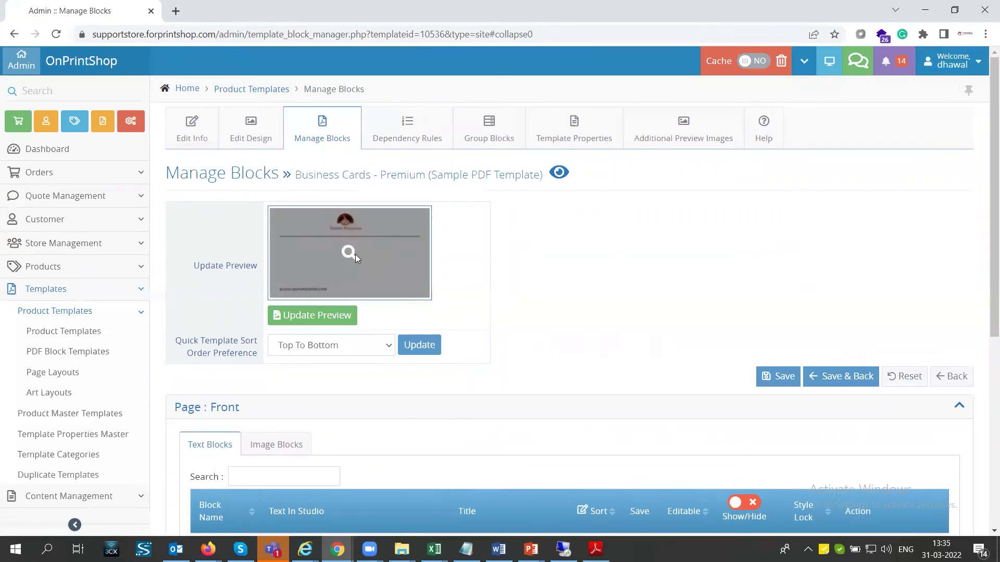
left_click(558, 175)
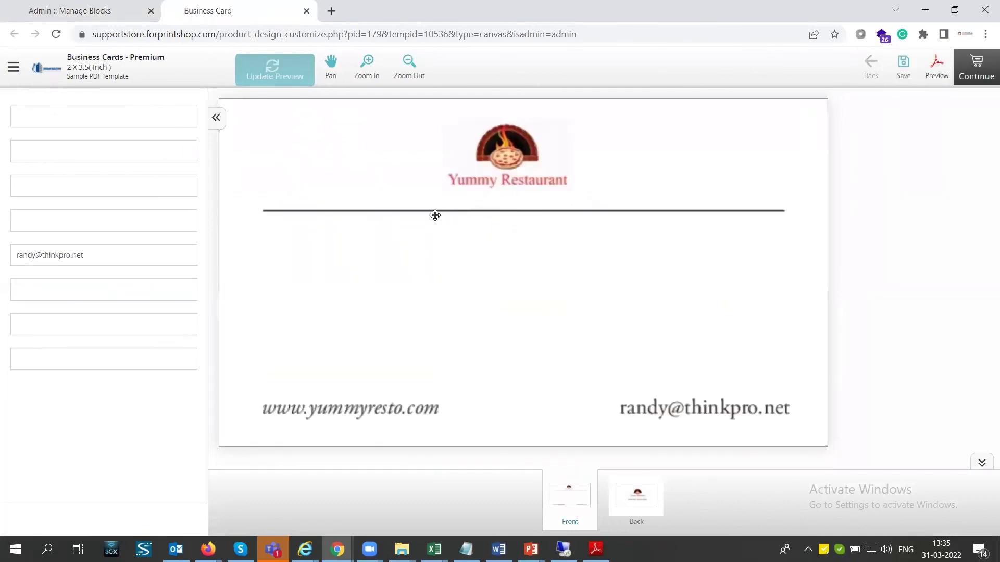
- Inspect the e-mail block and first two text fields in the studio, then return to Manage Blocks
left_click(646, 403)
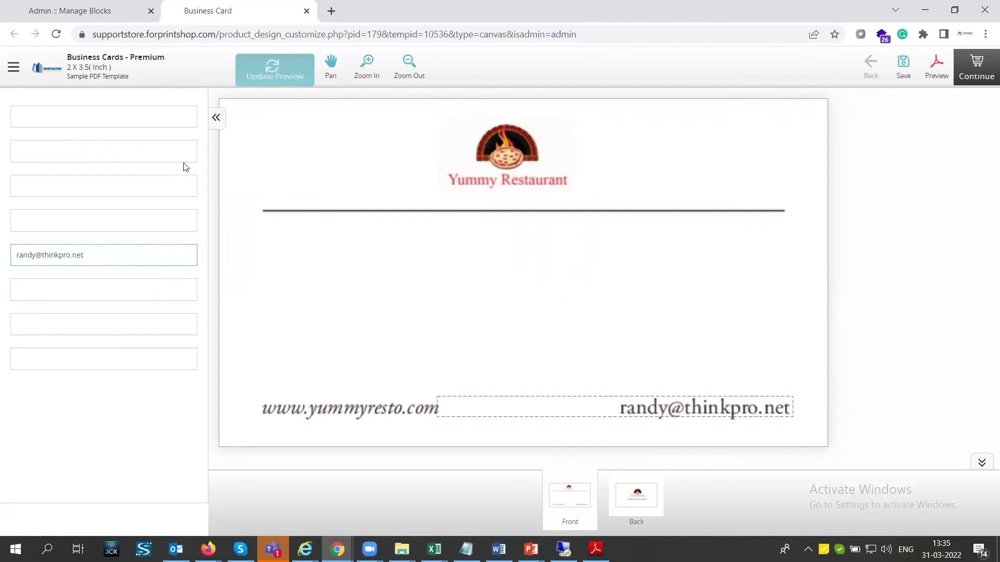
left_click(136, 117)
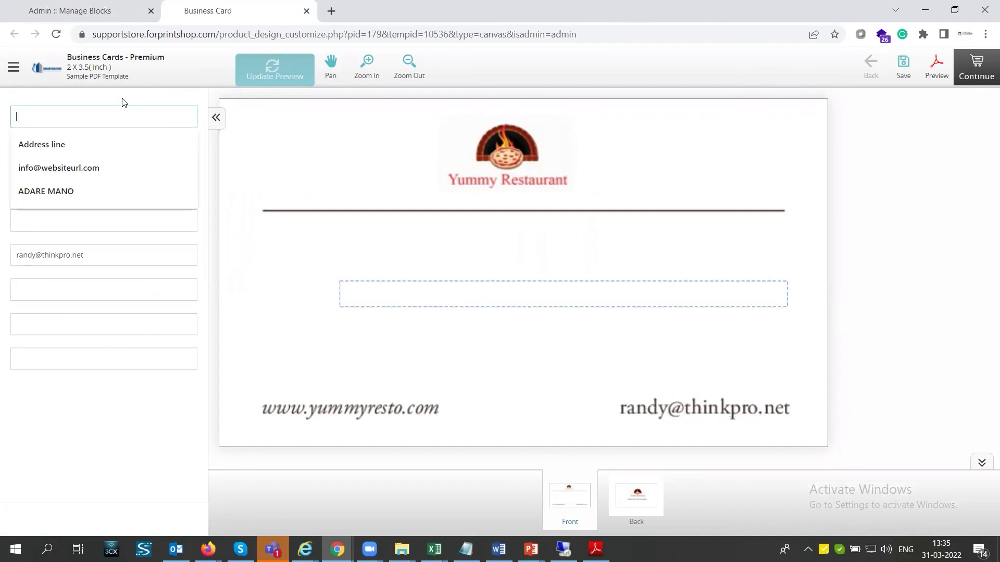
key("Escape")
left_click(118, 151)
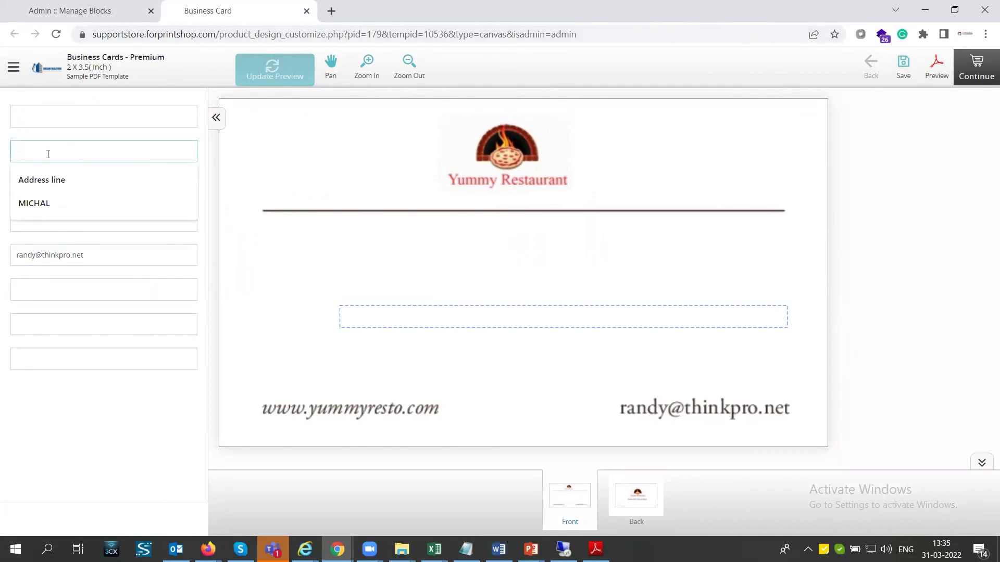
left_click(91, 11)
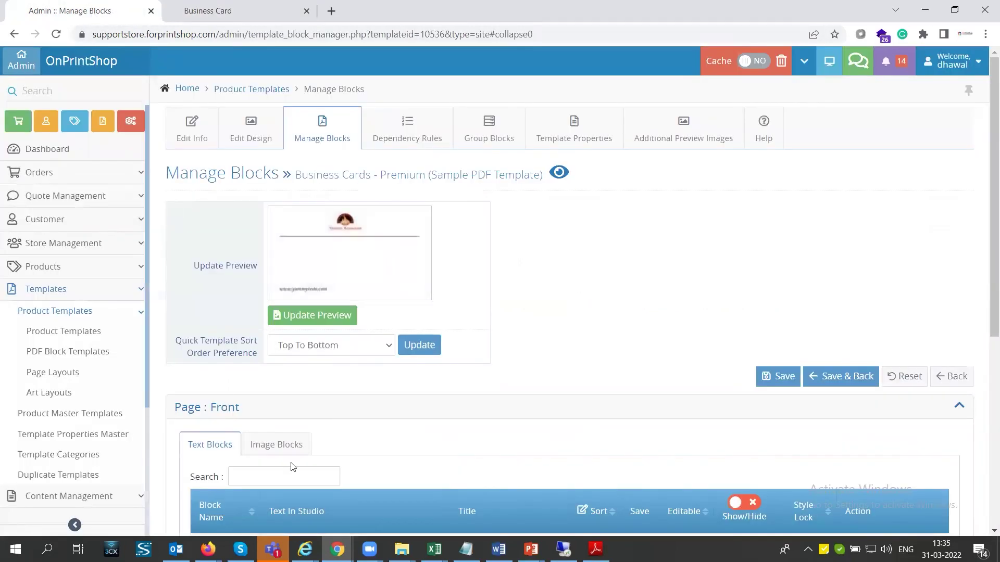
scroll(292, 468, "down", 6)
- Title the Name text block 'Name' and save it
double_click(212, 388)
key("ctrl+c")
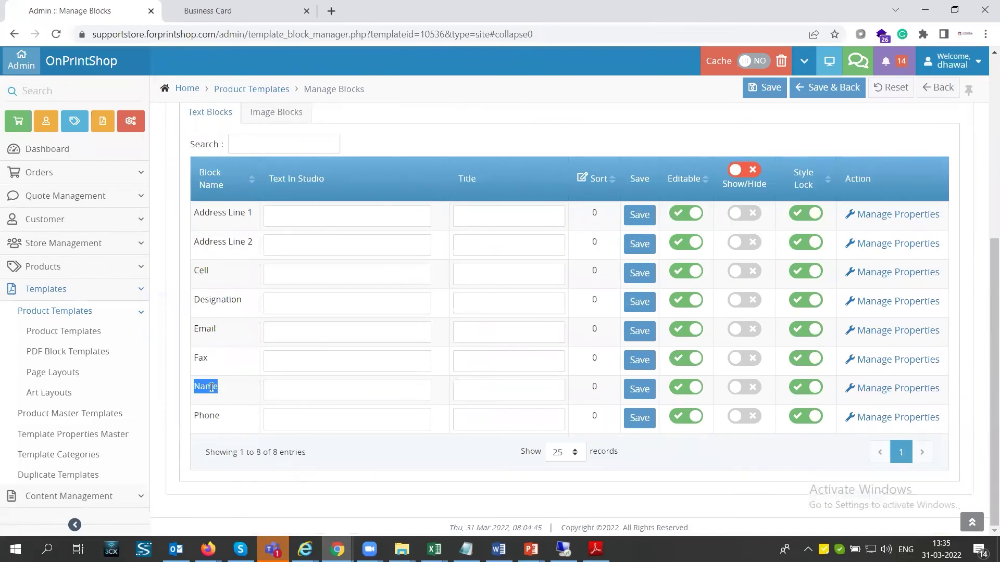
left_click(462, 395)
key("ctrl+v")
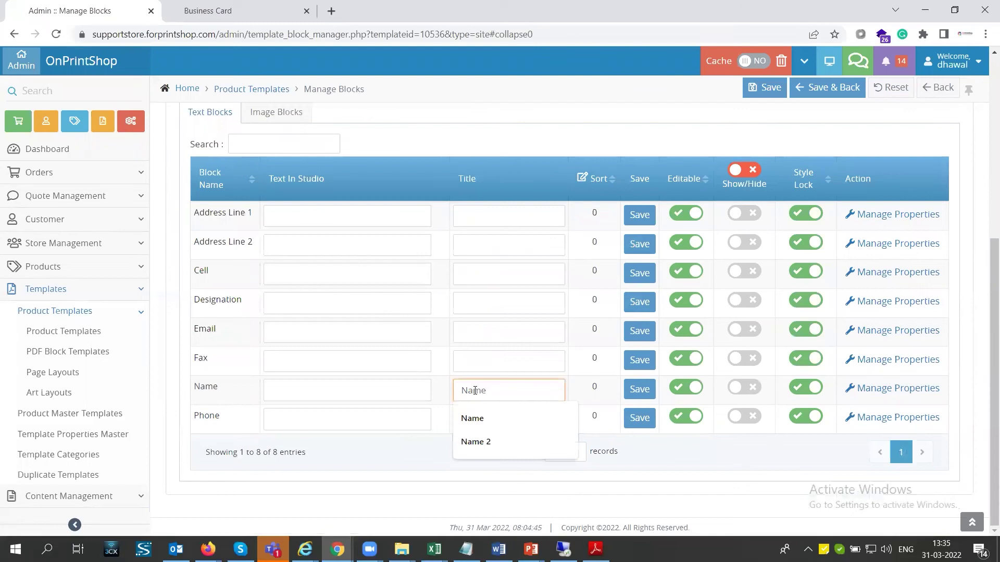
left_click(765, 88)
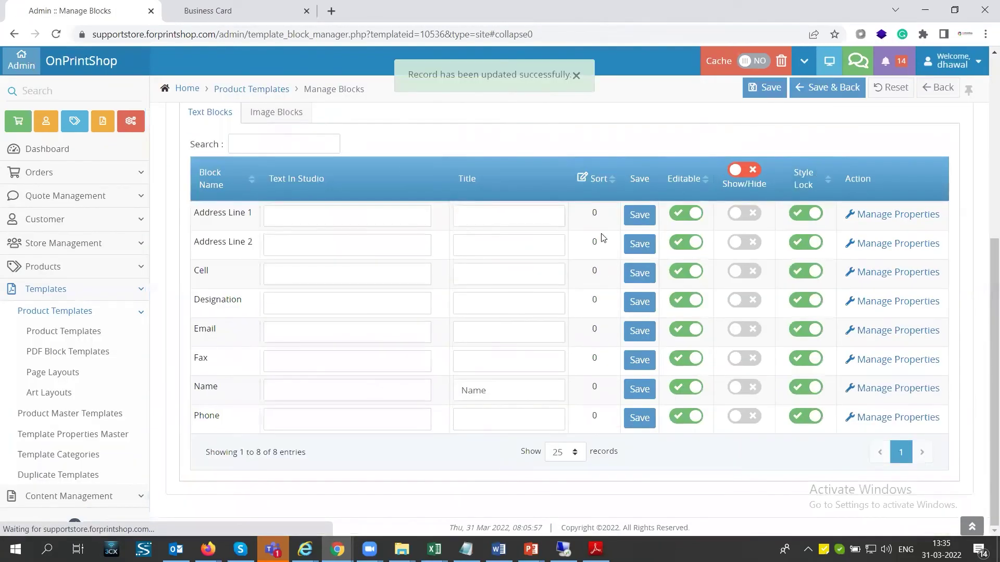
- Enter the cardholder's full name as the Name block's studio text, save, and update the preview
left_click(380, 393)
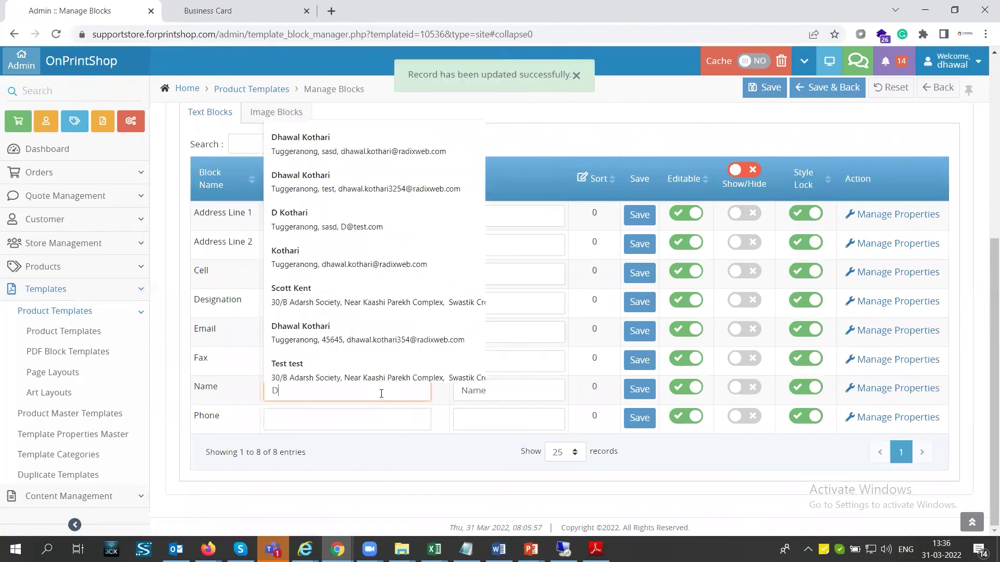
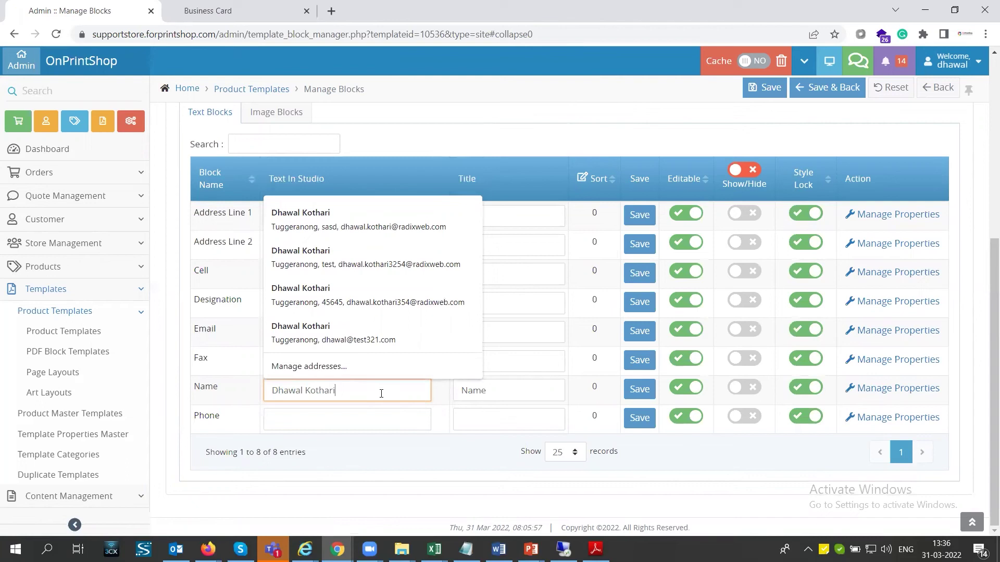
left_click(752, 92)
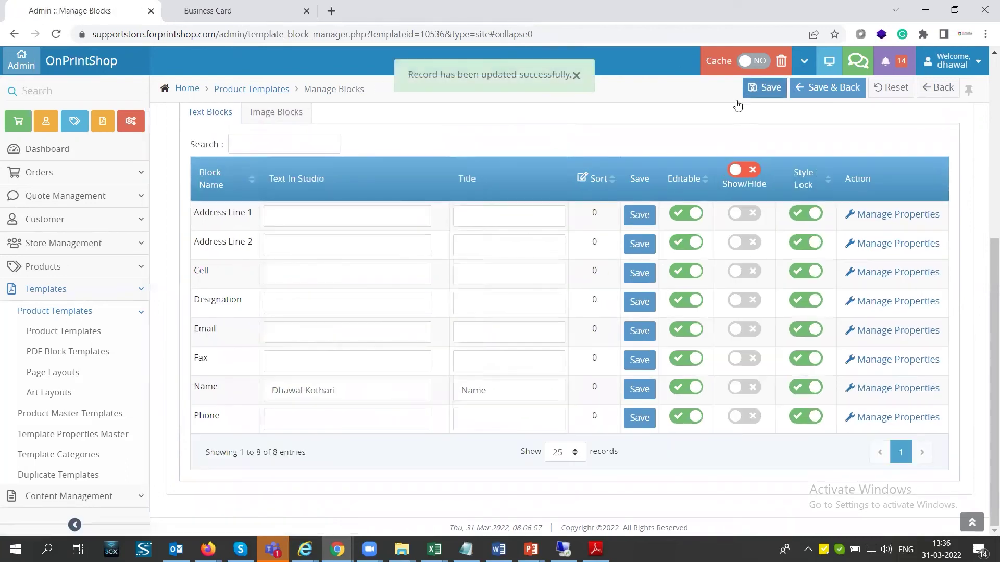
scroll(354, 288, "up", 4)
scroll(354, 287, "up", 2)
left_click(310, 318)
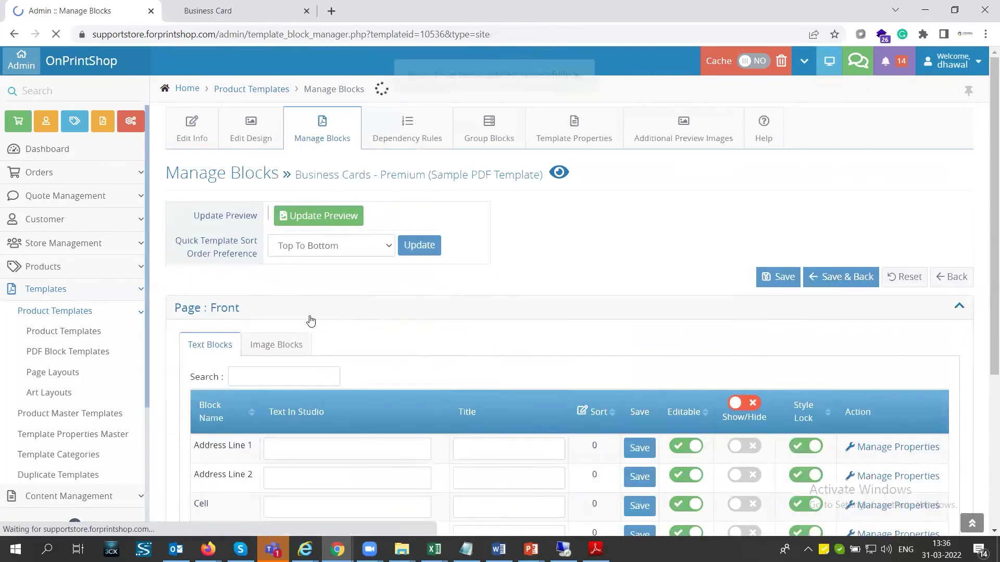
- Reload the design studio and check the Name field shows the cardholder's full name
left_click(260, 12)
left_click(251, 34)
key("Return")
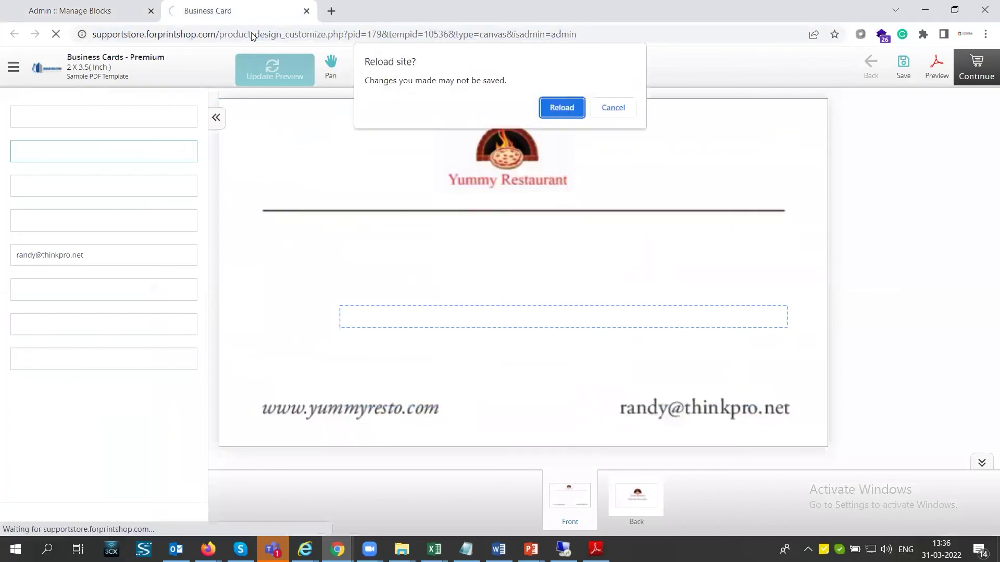
left_click(562, 108)
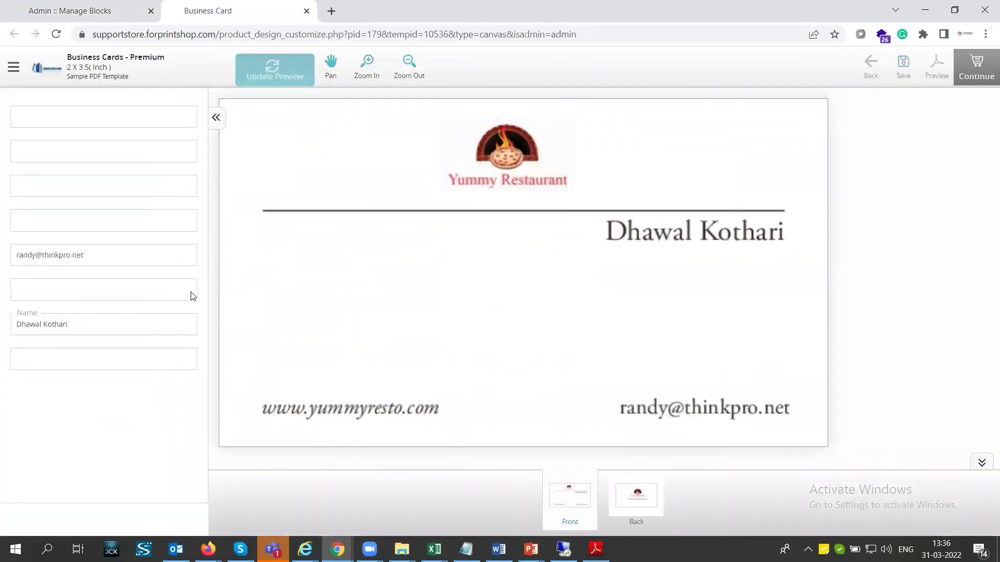
left_click(645, 221)
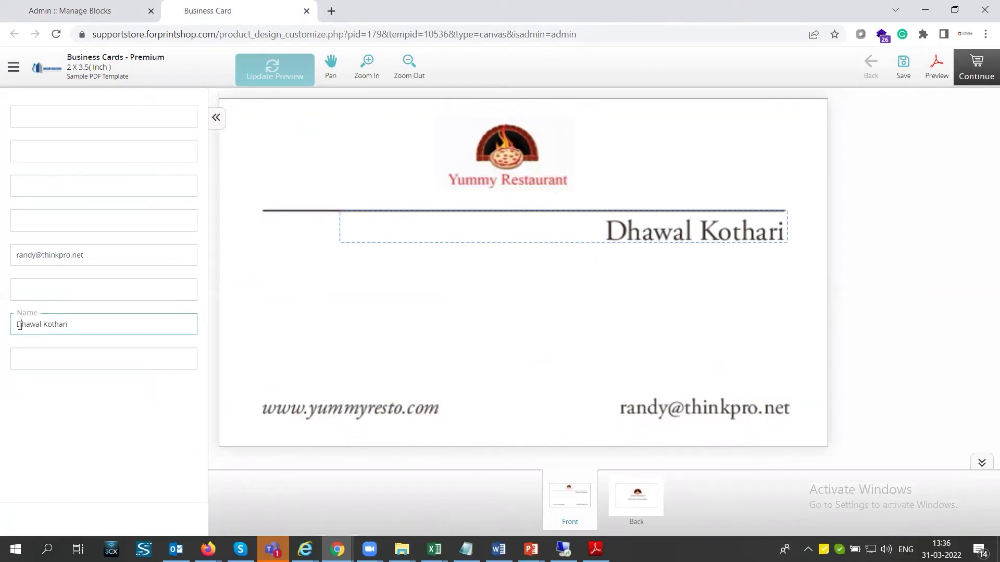
left_click_drag(20, 326, 52, 325)
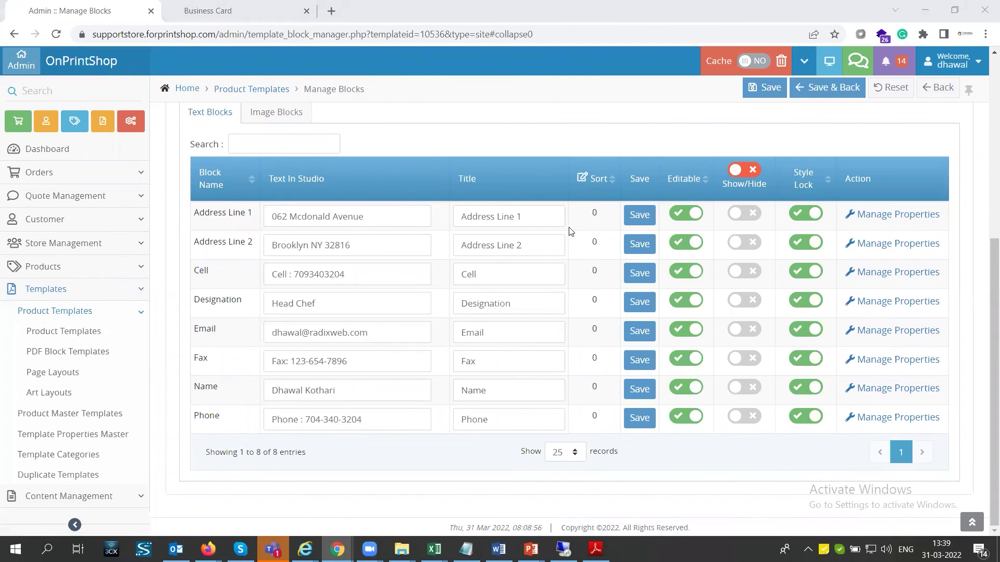
- Give Name sort 1 and Designation sort 2, checking the reference PDF, then refresh the preview
left_click(582, 178)
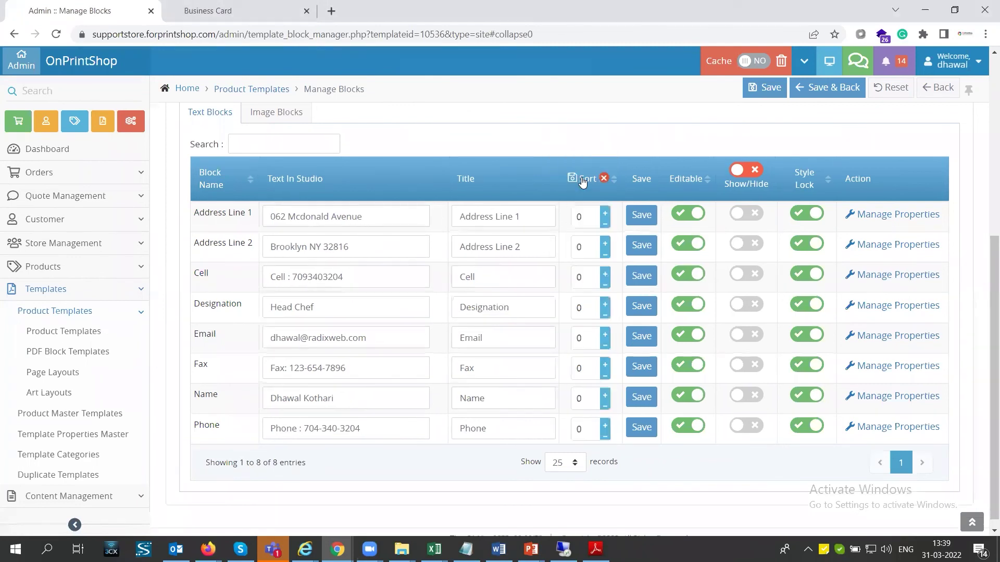
left_click(605, 393)
left_click(605, 304)
key("alt+Tab")
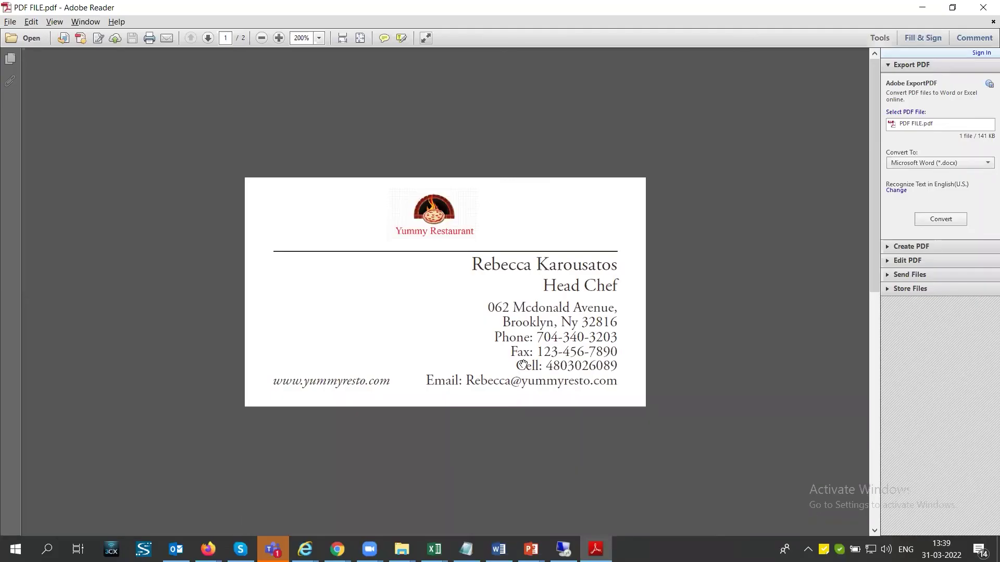
key("alt+Tab")
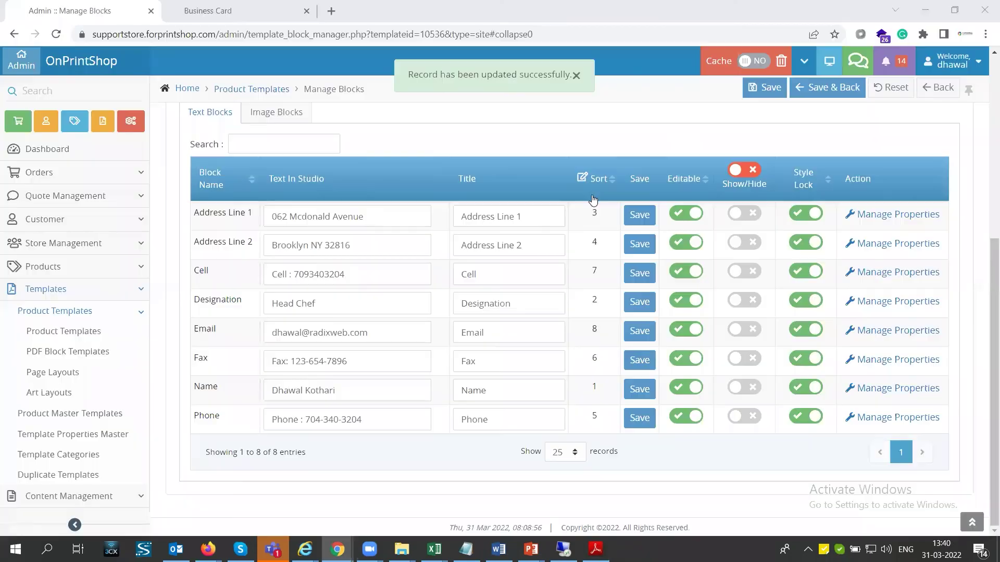
scroll(574, 394, "up", 6)
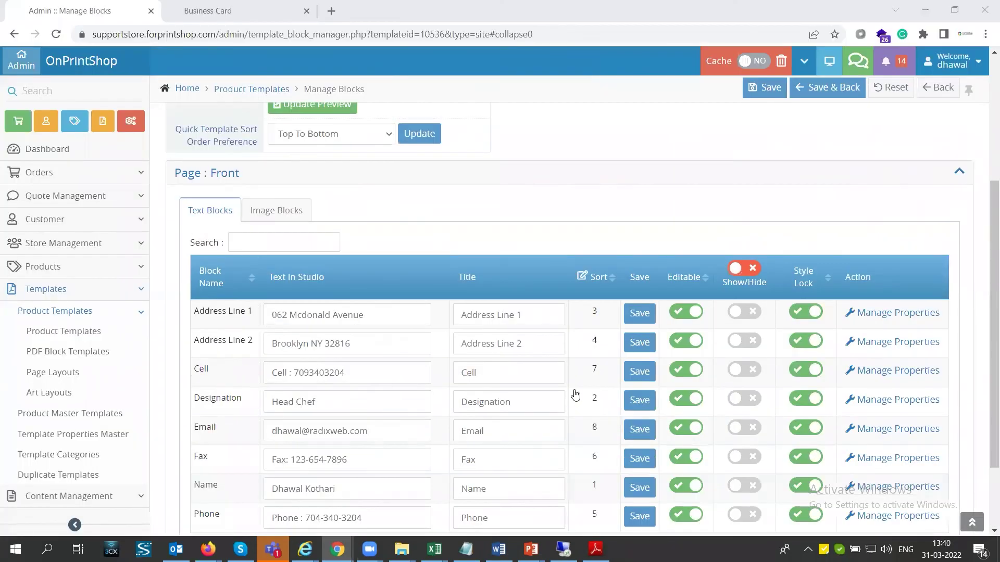
left_click(332, 320)
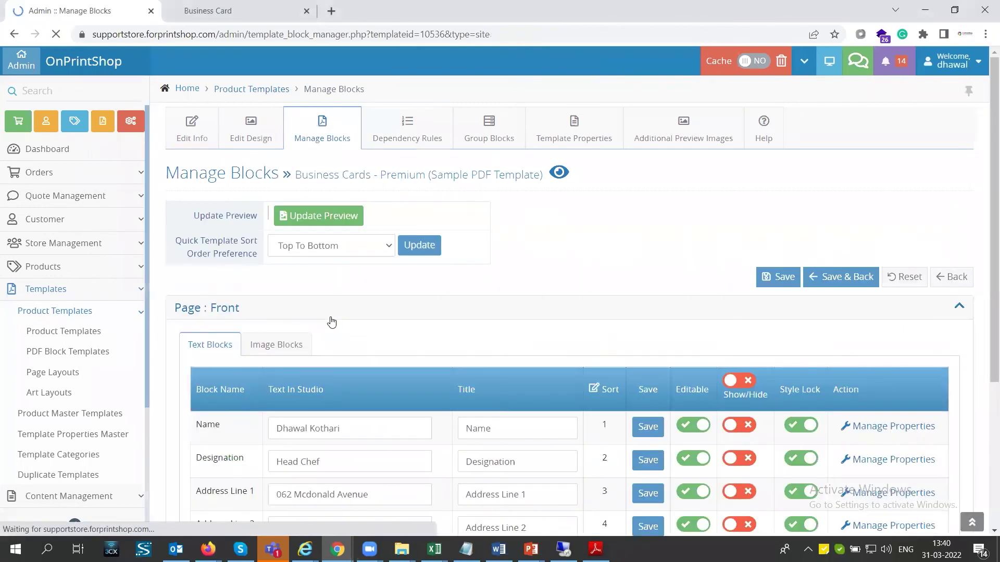
scroll(457, 383, "down", 4)
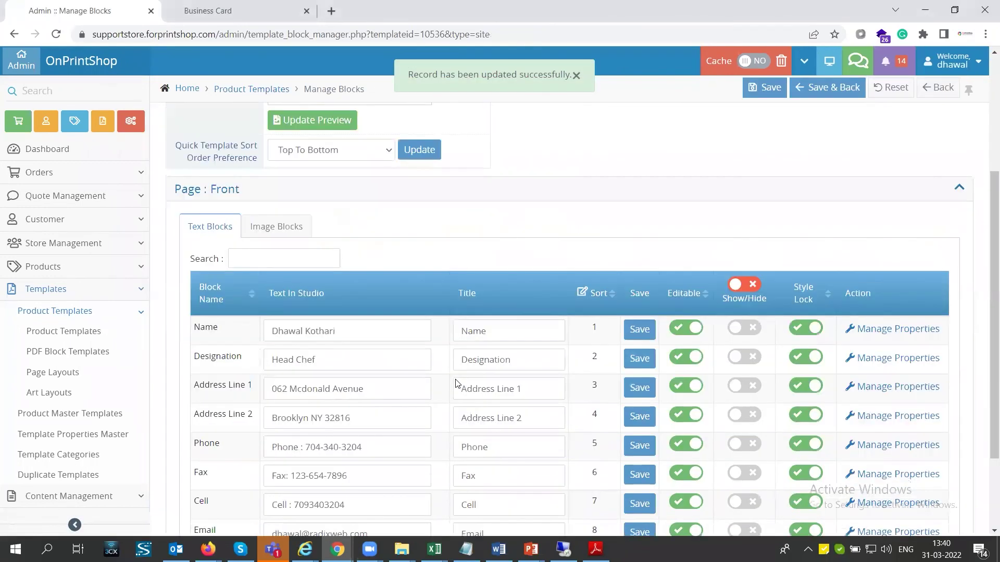
scroll(457, 379, "down", 2)
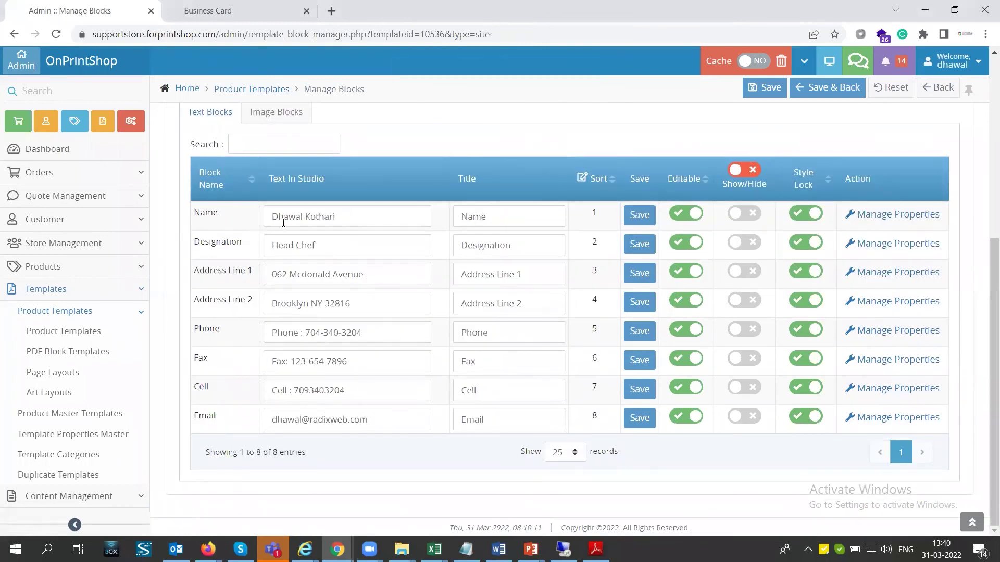
- Reload the design studio and check each of the eight card blocks, Name through Email
left_click(211, 14)
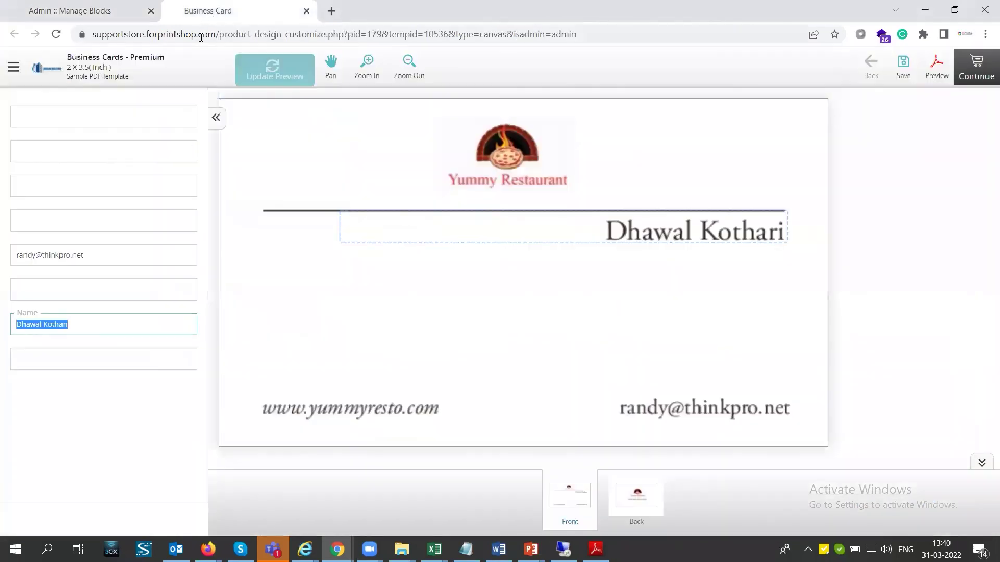
left_click(200, 36)
key("Return")
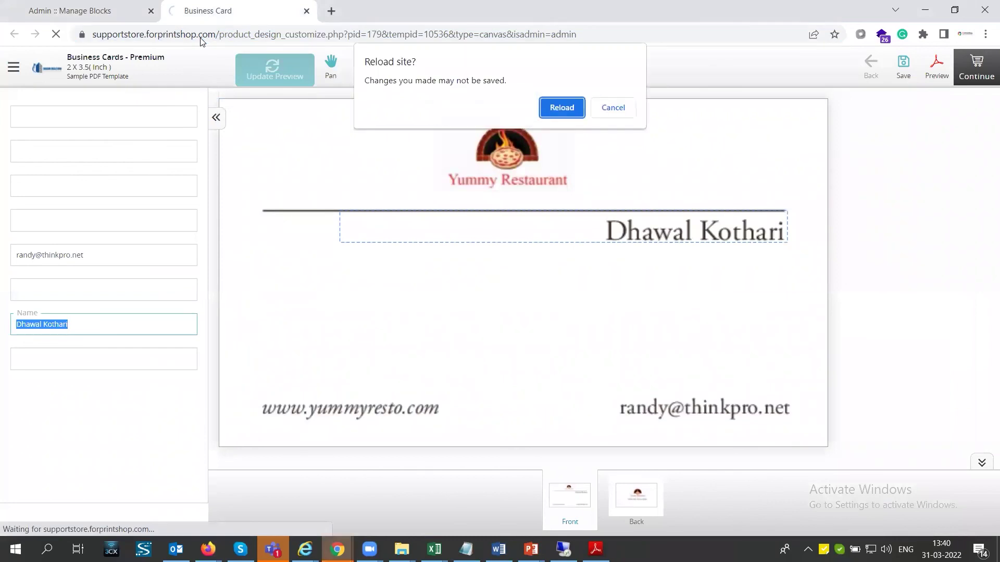
left_click(560, 110)
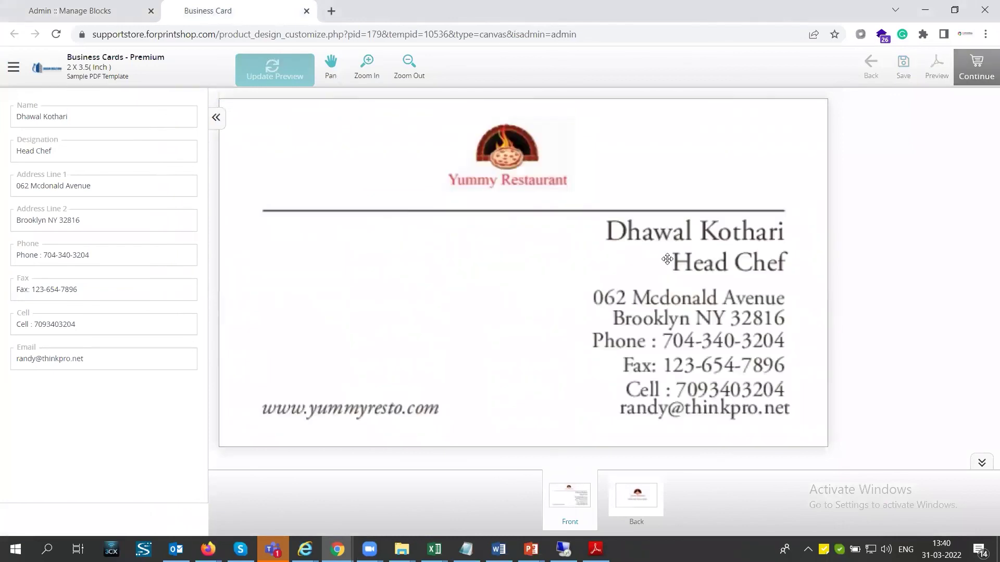
left_click(670, 233)
left_click(687, 258)
left_click(684, 293)
left_click(684, 318)
left_click(682, 339)
left_click(681, 367)
left_click(688, 385)
left_click(688, 405)
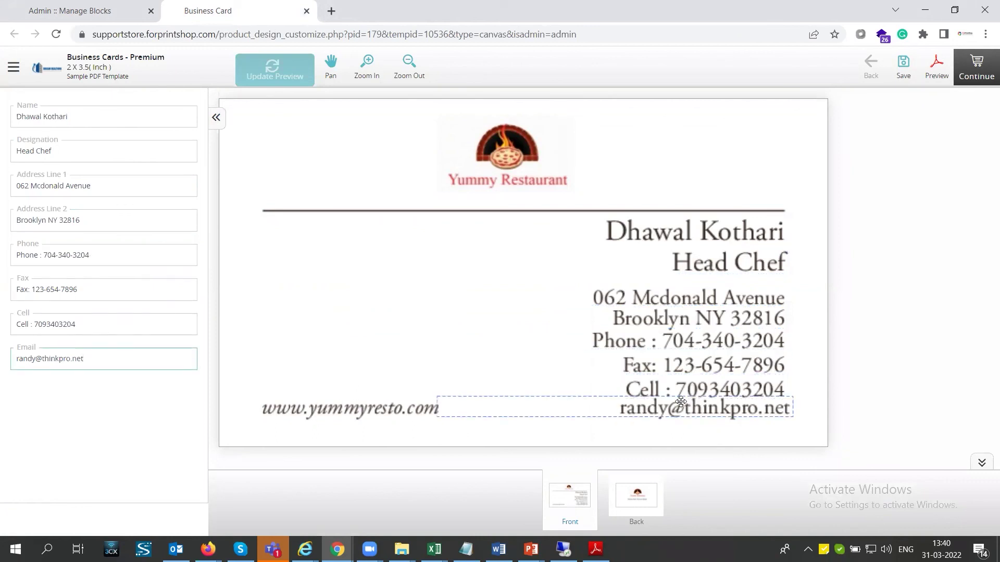
- Inspect the phone field's text, then select the Fax row's studio text in the block manager
left_click_drag(90, 256, 18, 255)
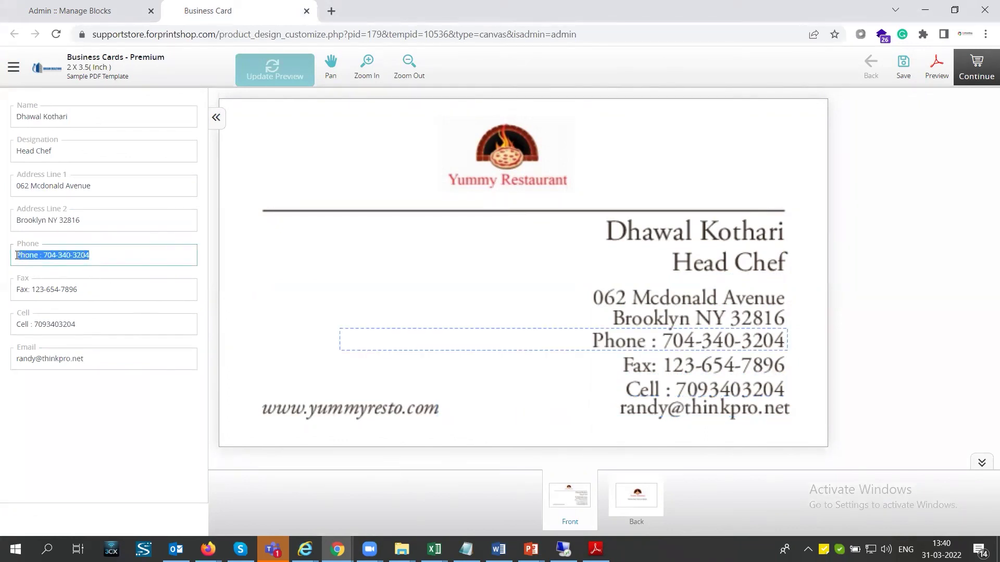
double_click(19, 256)
left_click_drag(90, 255, 46, 253)
left_click(78, 12)
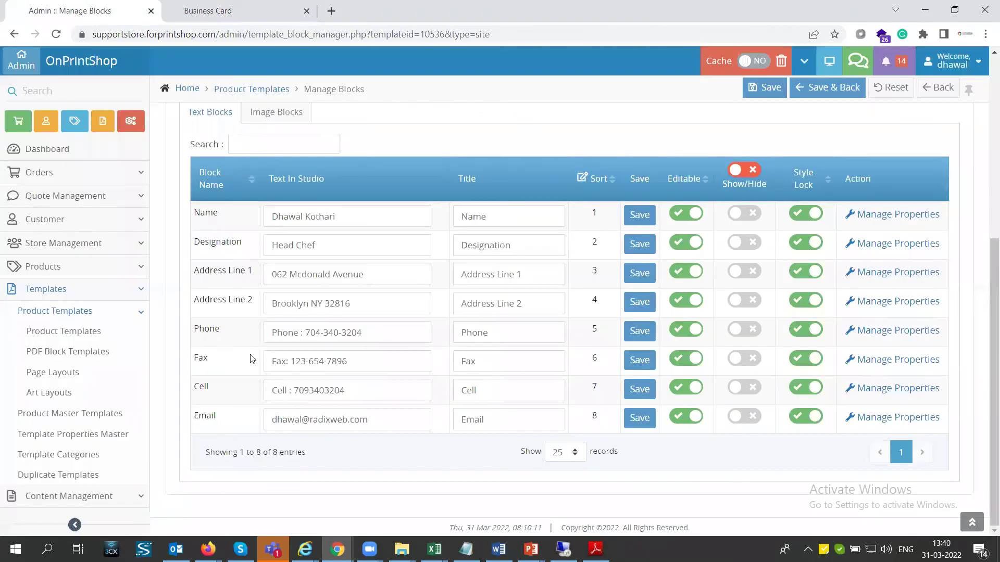
left_click_drag(277, 359, 332, 360)
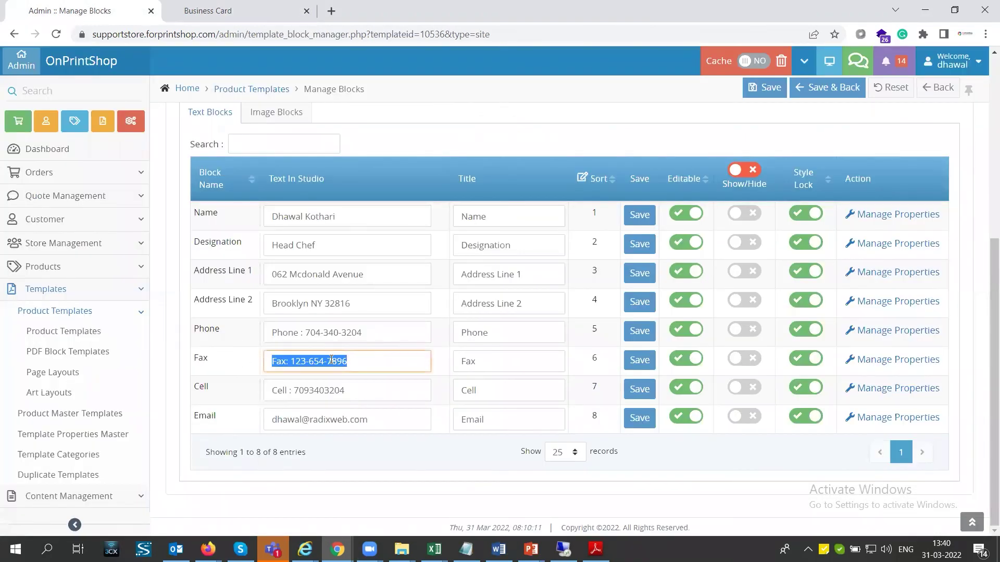